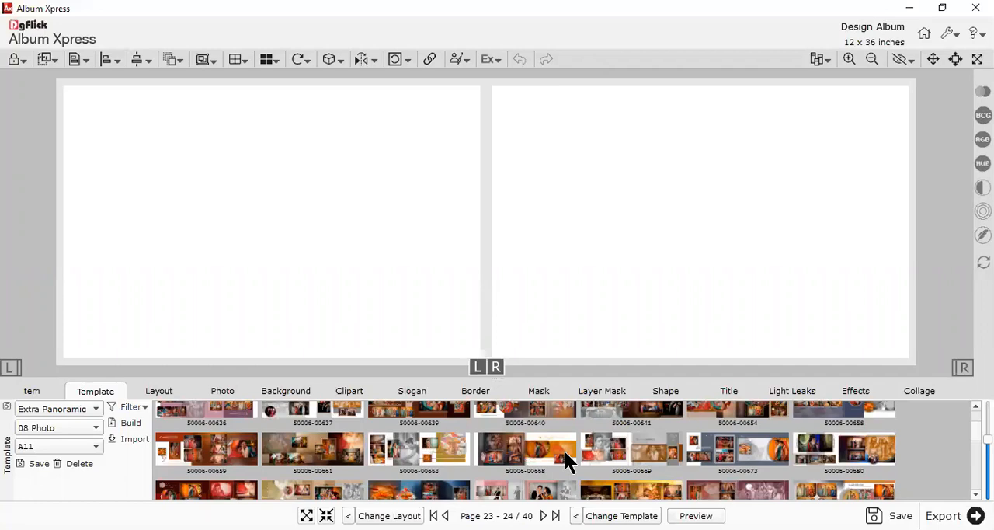
Add Photo_02 through Photo_06 from the Wedding folder to the Page 23 - 24 spread
{"action": "left_click", "coordinate": [233, 392]}
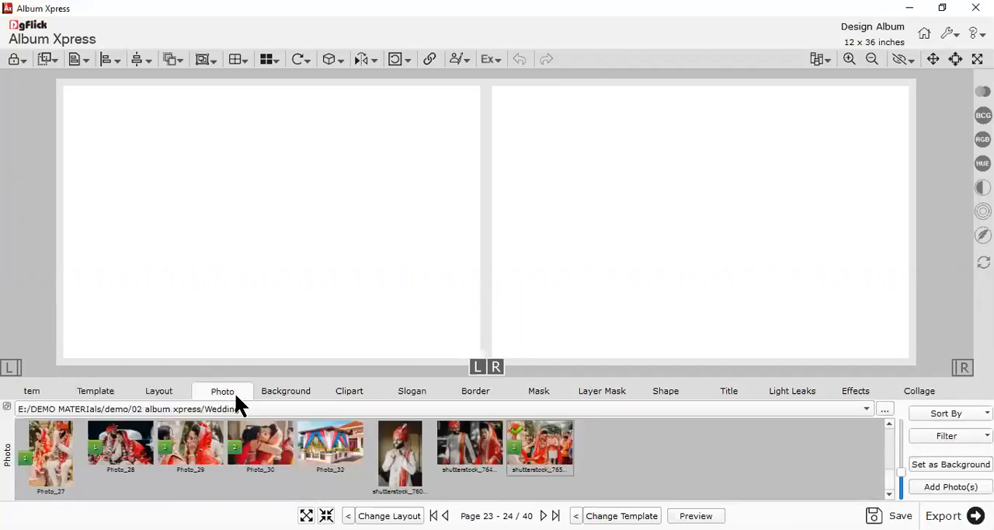
{"action": "scroll", "coordinate": [392, 475], "scroll_direction": "up", "scroll_amount": 4}
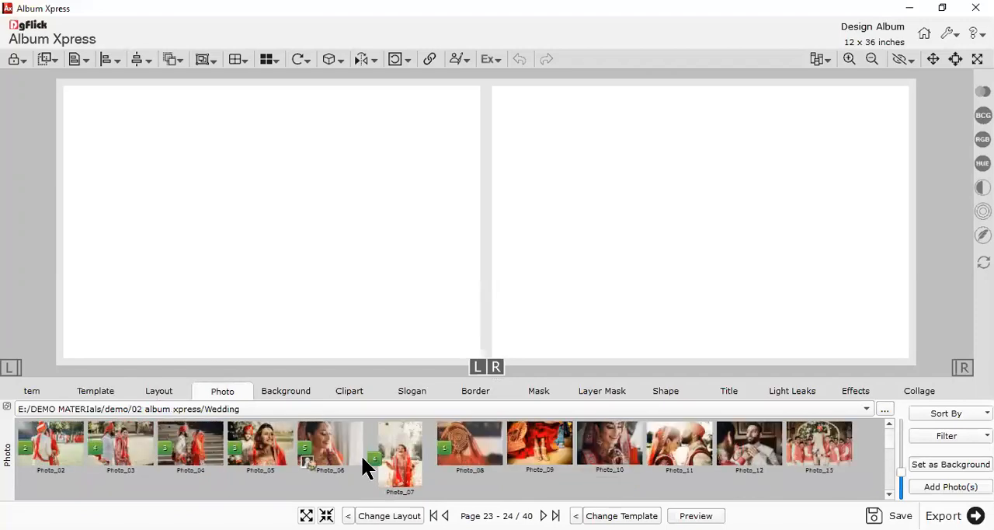
{"action": "left_click", "coordinate": [68, 446], "text": "ctrl"}
{"action": "left_click", "coordinate": [146, 445], "text": "ctrl"}
{"action": "left_click", "coordinate": [205, 439], "text": "ctrl"}
{"action": "left_click", "coordinate": [260, 446], "text": "ctrl"}
{"action": "left_click", "coordinate": [335, 460], "text": "ctrl"}
{"action": "left_click", "coordinate": [945, 484]}
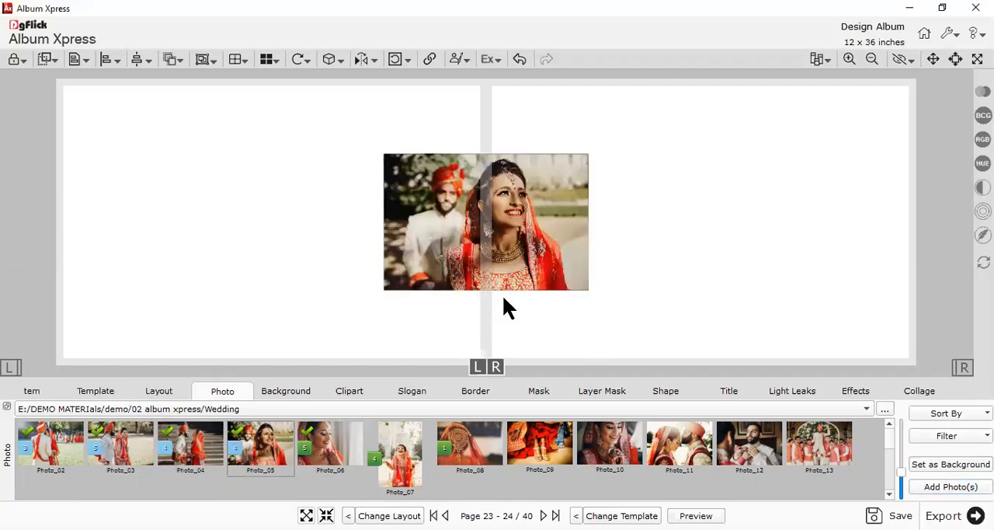
Filter the templates to Extra Panoramic designs for 05 Photo
{"action": "left_click", "coordinate": [111, 391]}
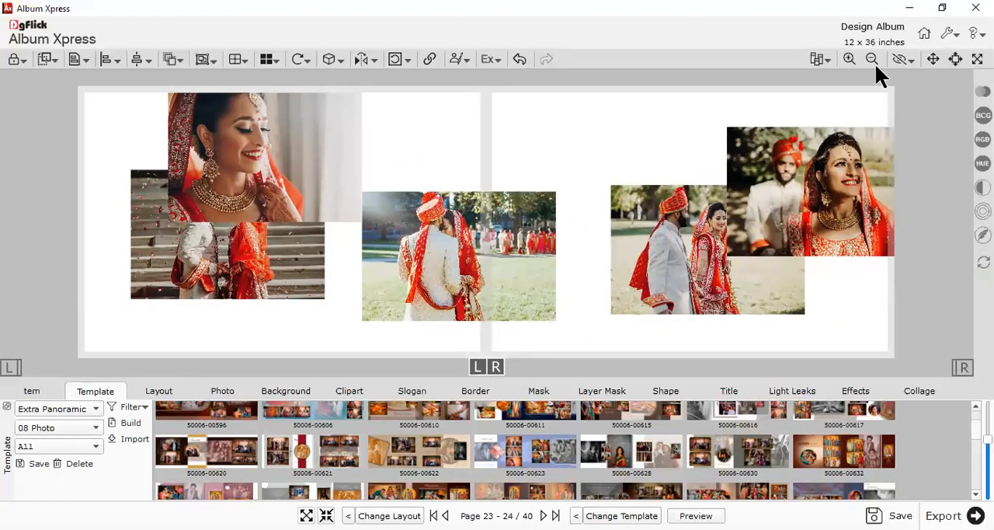
{"action": "left_click", "coordinate": [82, 409]}
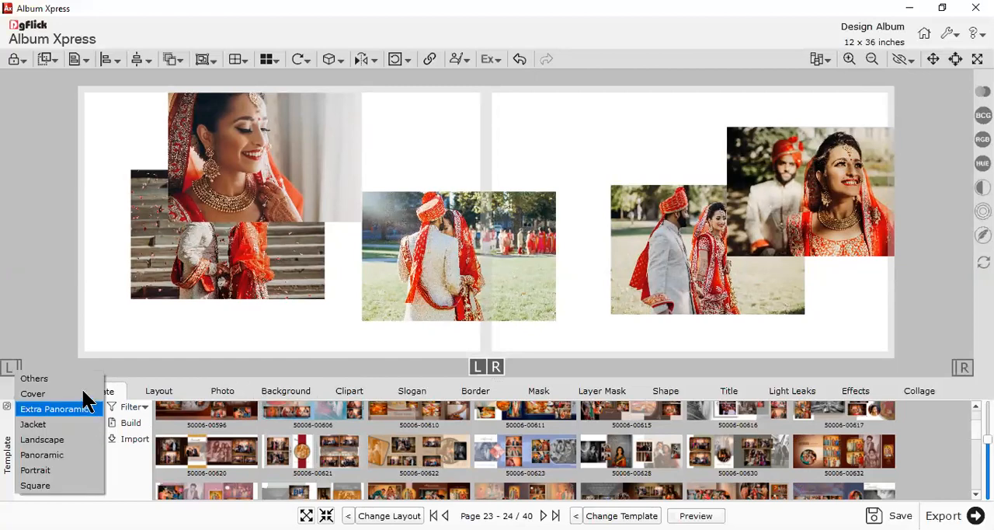
{"action": "left_click", "coordinate": [67, 406]}
{"action": "left_click", "coordinate": [62, 425]}
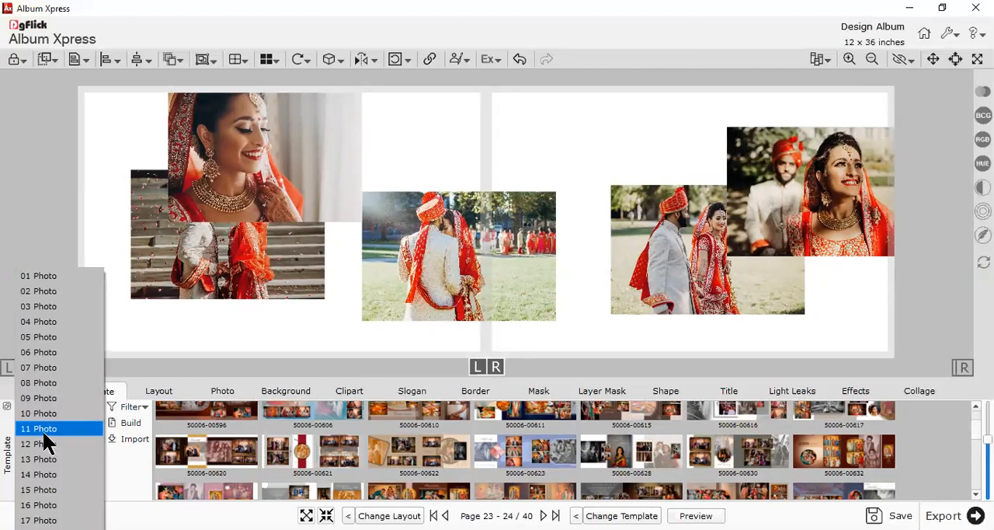
{"action": "left_click", "coordinate": [38, 334]}
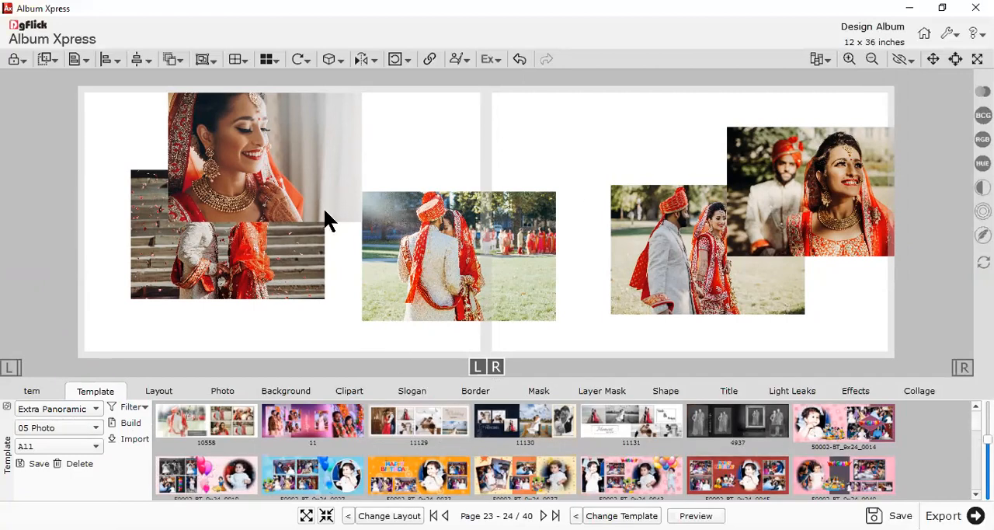
Move the bride's close-up photo lower and try templates 11129, 11, 10558, 11131 and 4937 on the spread
{"action": "left_click_drag", "start_coordinate": [319, 200], "coordinate": [330, 271]}
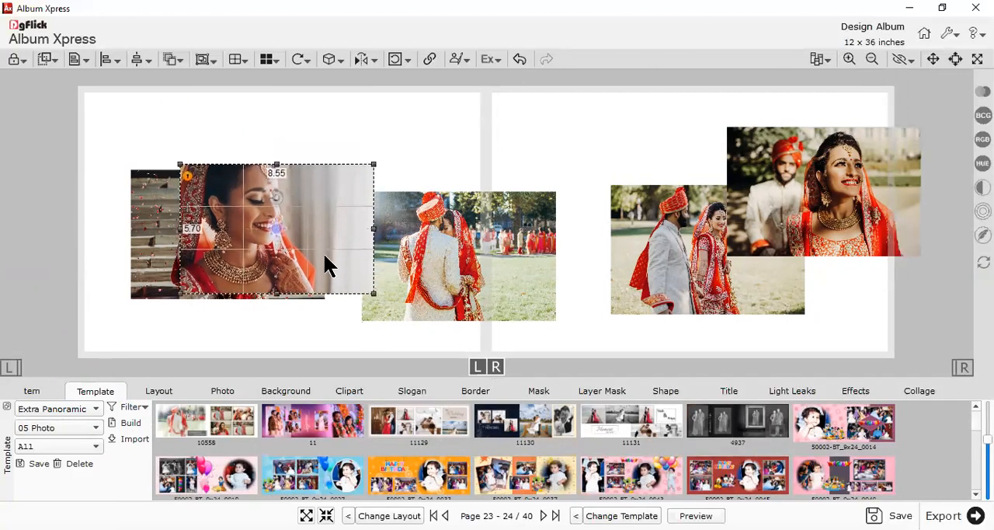
{"action": "double_click", "coordinate": [405, 424]}
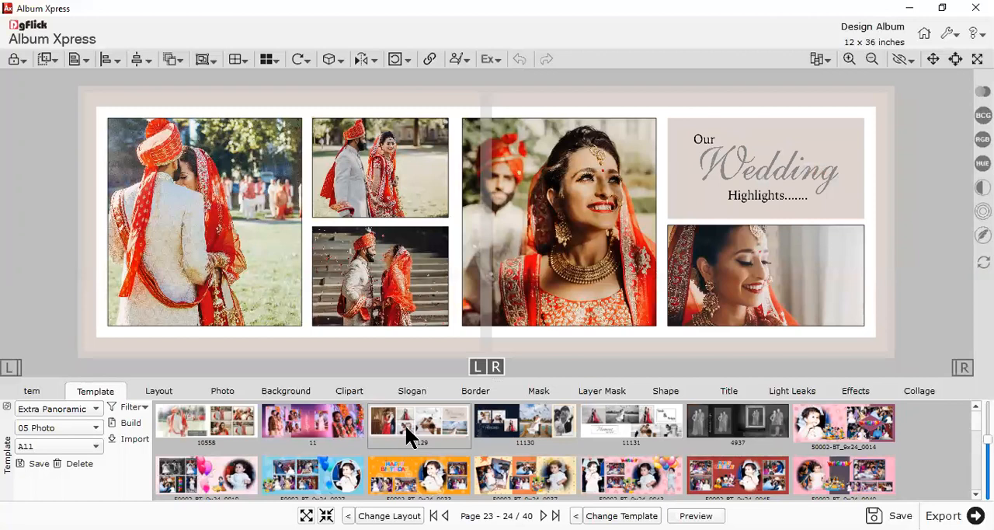
{"action": "double_click", "coordinate": [315, 425]}
{"action": "double_click", "coordinate": [226, 430]}
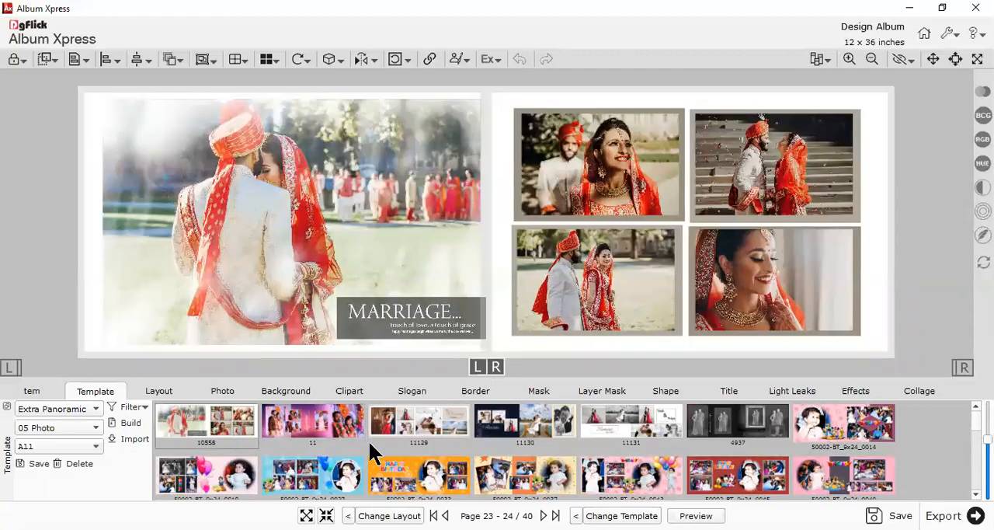
{"action": "double_click", "coordinate": [621, 427]}
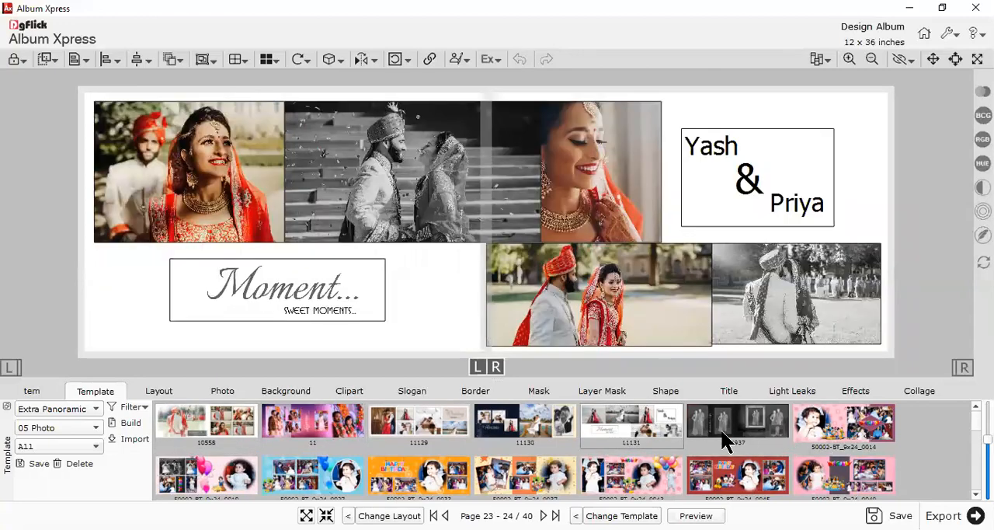
{"action": "double_click", "coordinate": [722, 429]}
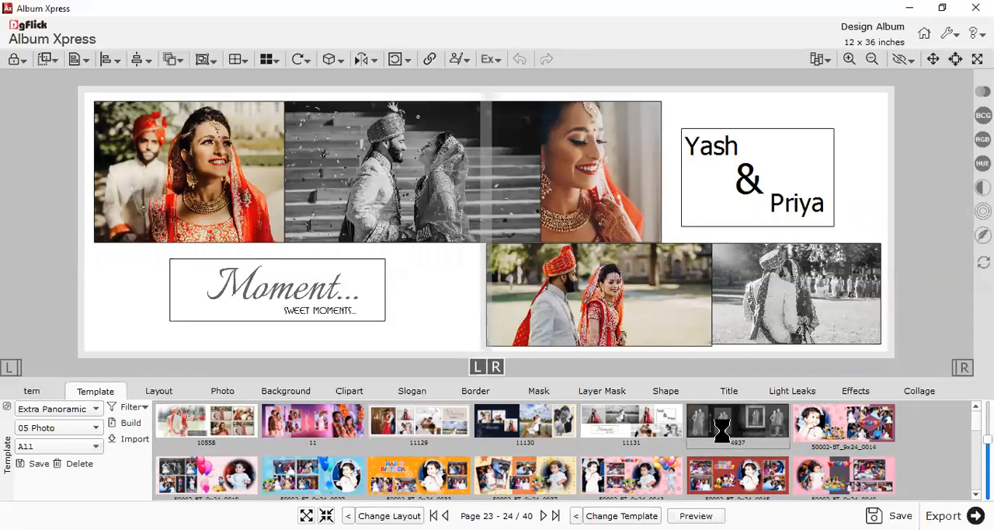
Try templates 50002-CT_12x36_0015 and 50002-CT_12x36_0034 on the Page 23 - 24 spread
{"action": "scroll", "coordinate": [710, 435], "scroll_direction": "down", "scroll_amount": 2}
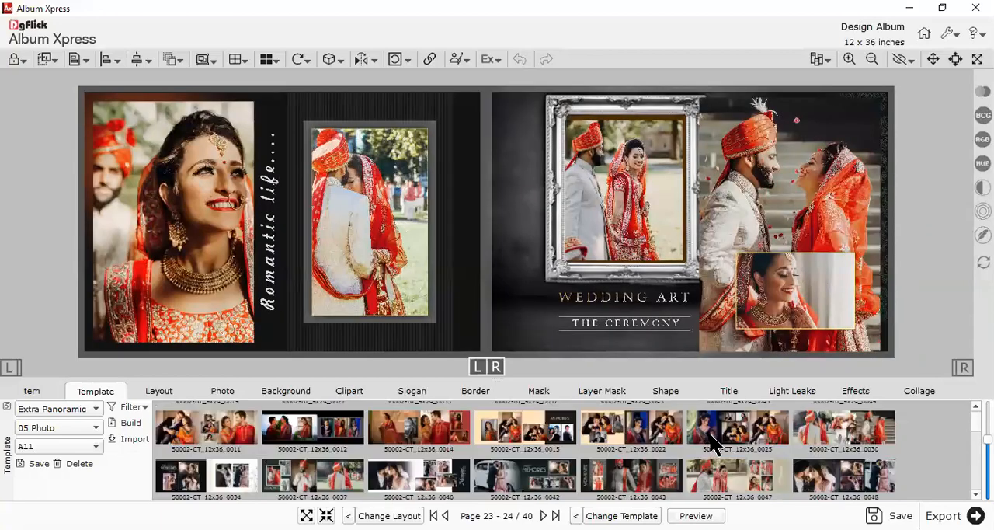
{"action": "double_click", "coordinate": [526, 439]}
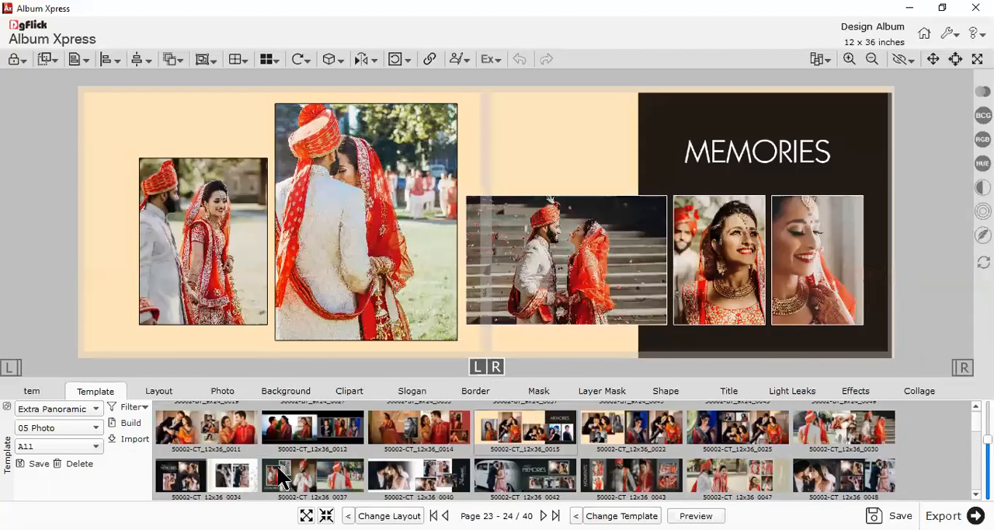
{"action": "double_click", "coordinate": [202, 469]}
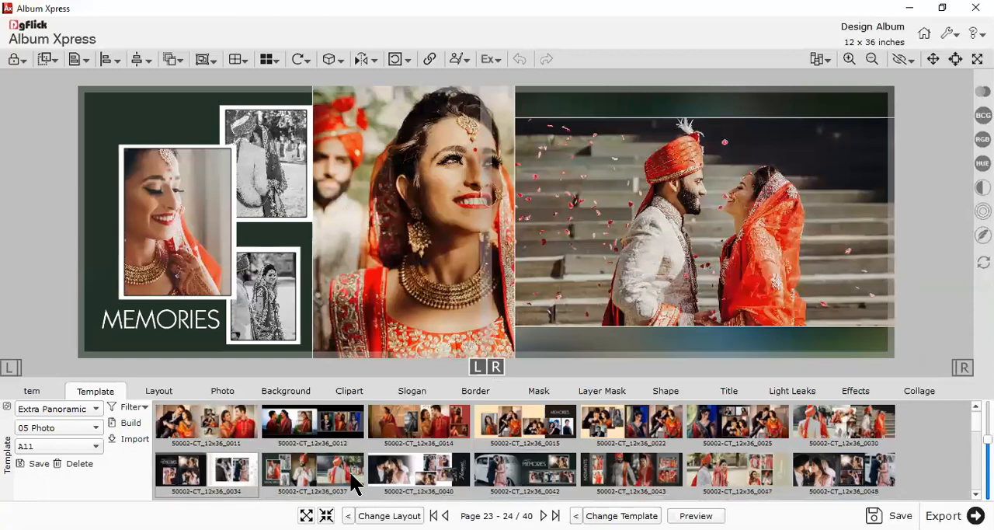
Apply template 50002-CT_12x36_0040 to the Page 23 - 24 spread and check its placed photos
{"action": "double_click", "coordinate": [398, 470]}
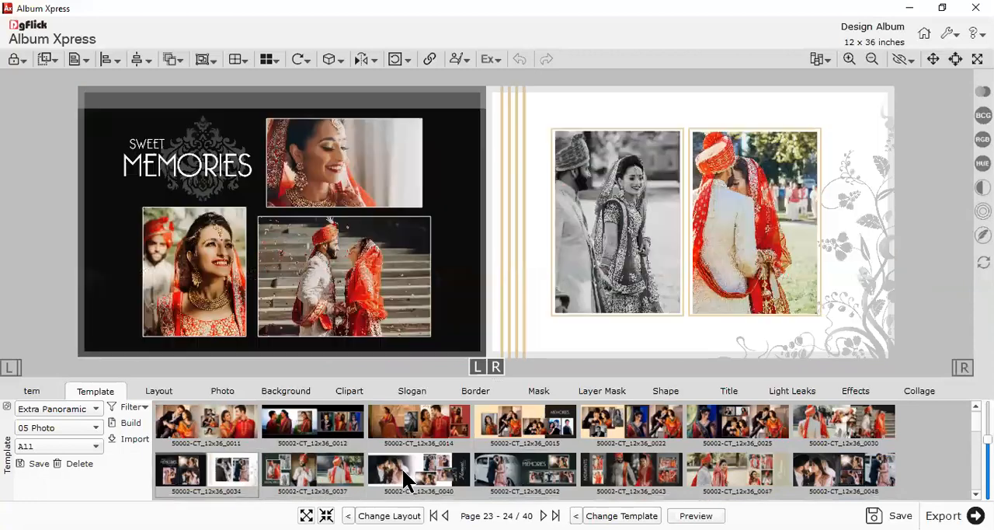
{"action": "double_click", "coordinate": [502, 476]}
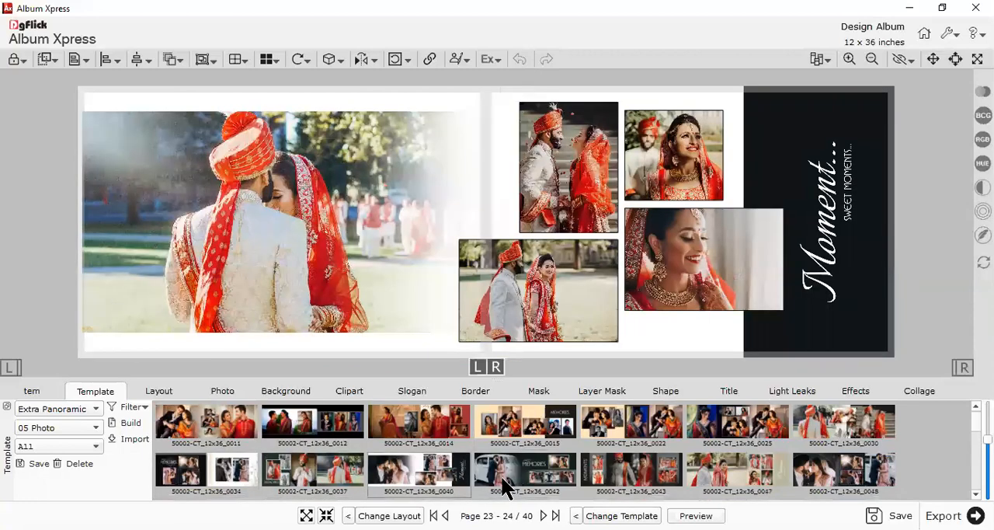
{"action": "left_click", "coordinate": [534, 303]}
{"action": "left_click", "coordinate": [693, 266]}
{"action": "left_click", "coordinate": [675, 178]}
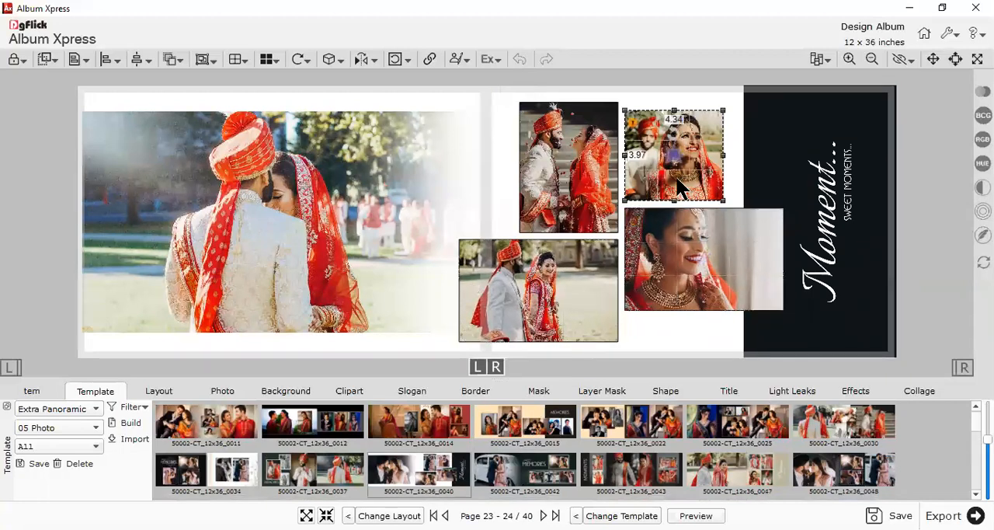
{"action": "left_click", "coordinate": [595, 198]}
{"action": "scroll", "coordinate": [592, 202], "scroll_direction": "up", "scroll_amount": 2}
{"action": "left_click", "coordinate": [427, 352]}
{"action": "scroll", "coordinate": [435, 342], "scroll_direction": "down", "scroll_amount": 1}
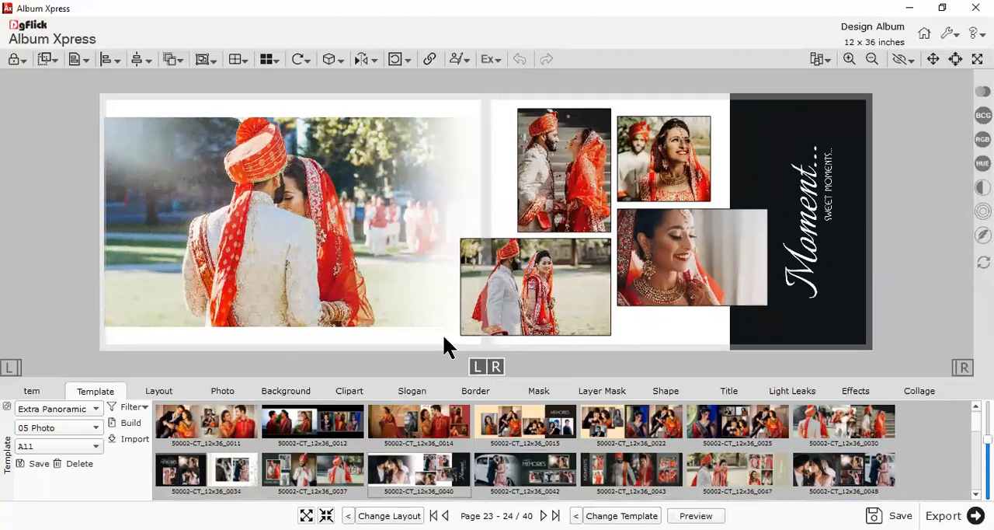
Open the blank Page 25 - 26 spread and add Photo_15, Photo_17, Photo_19 through Photo_22, Photo_24 and Photo_26
{"action": "left_click", "coordinate": [63, 393]}
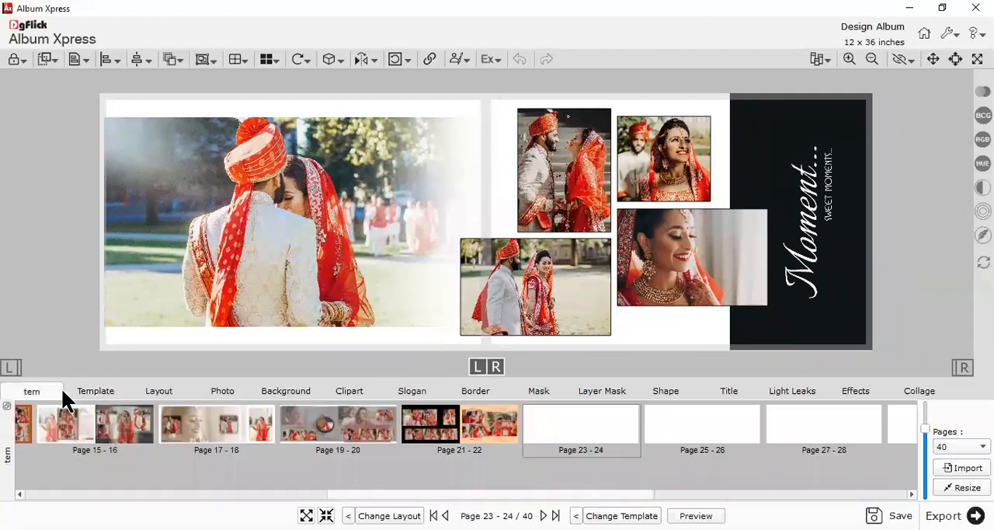
{"action": "left_click", "coordinate": [696, 439]}
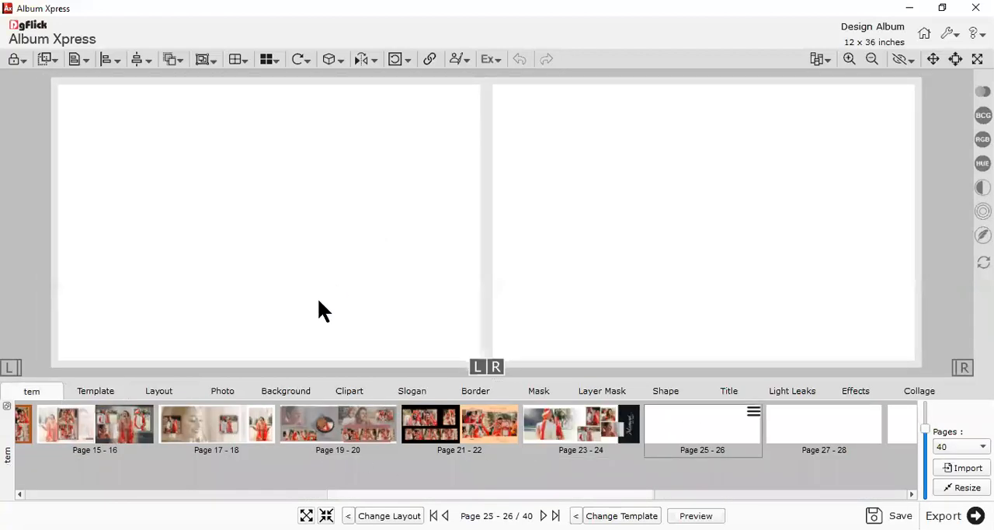
{"action": "left_click", "coordinate": [221, 391]}
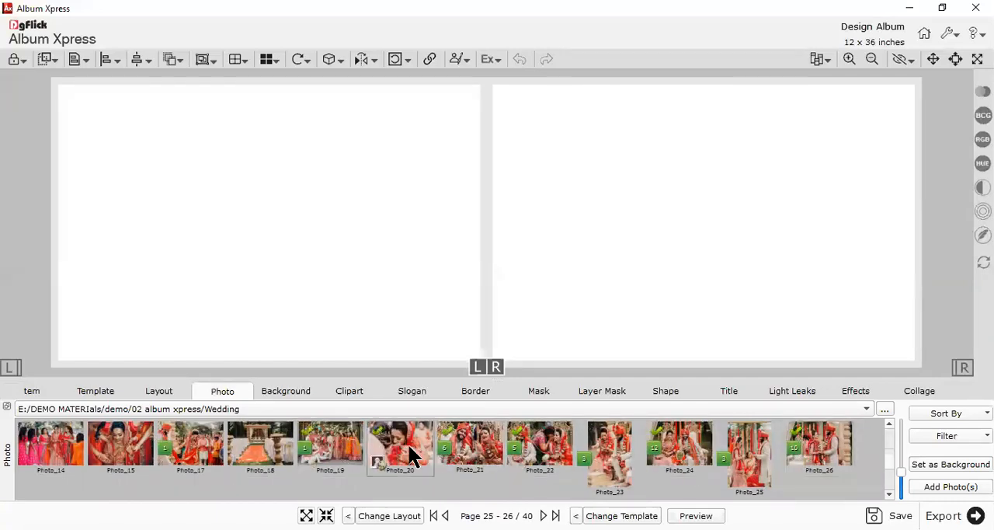
{"action": "left_click", "coordinate": [139, 444]}
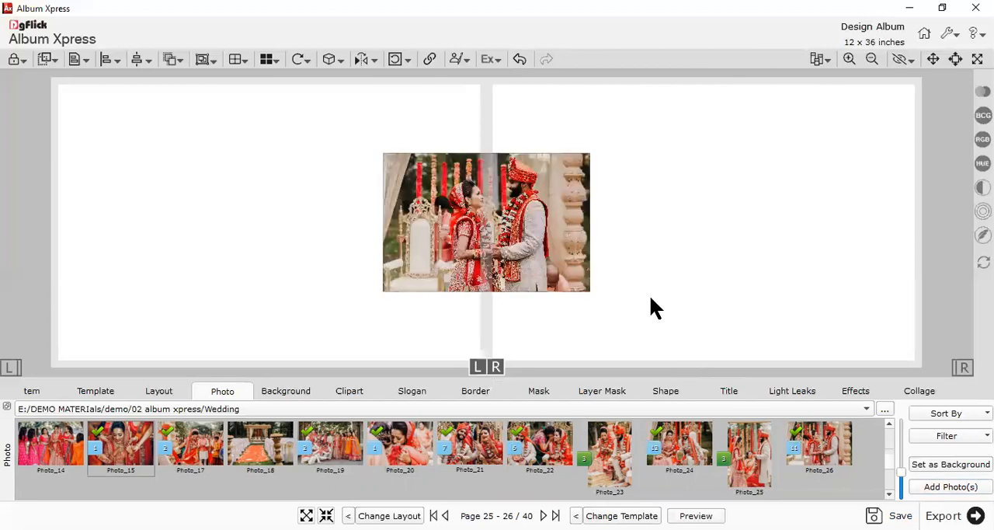
Filter the Extra Panoramic templates to designs for 08 Photo
{"action": "left_click", "coordinate": [95, 391]}
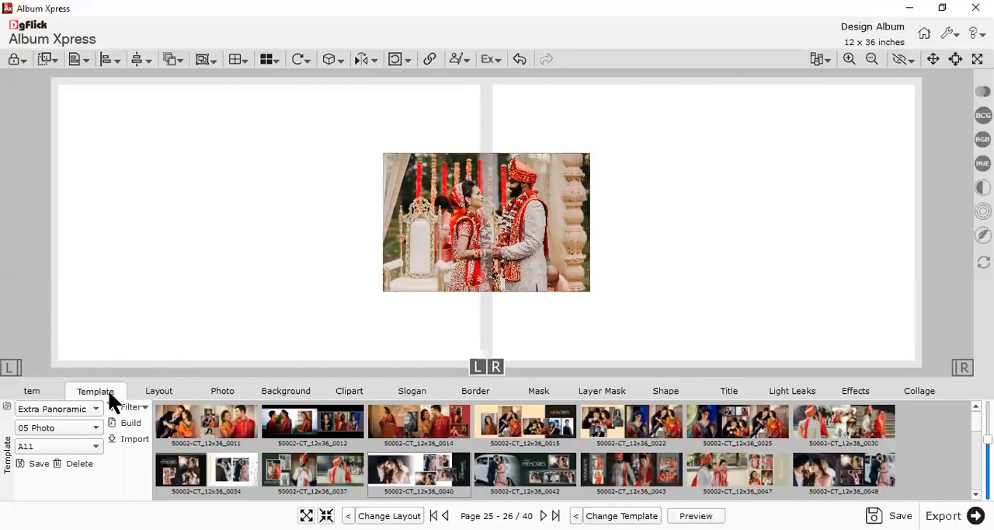
{"action": "left_click", "coordinate": [48, 428]}
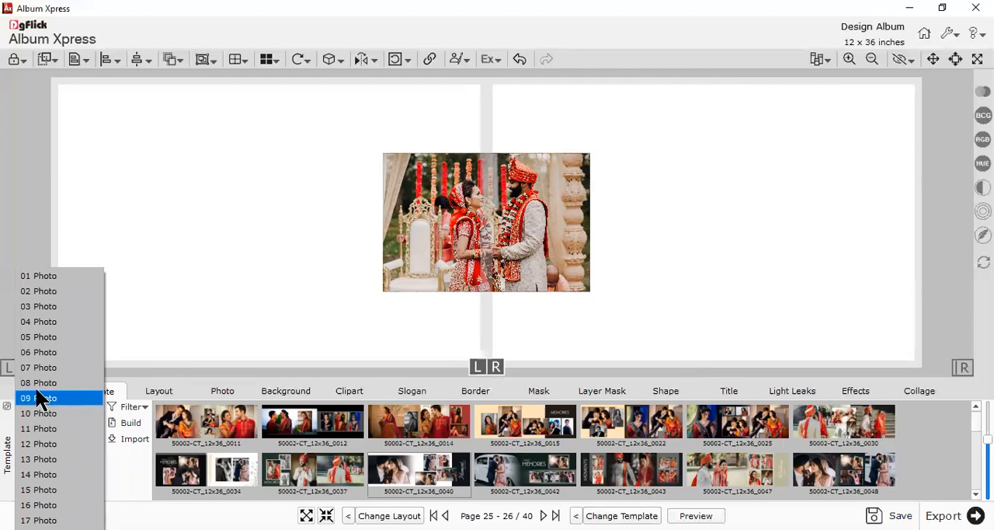
{"action": "left_click", "coordinate": [33, 385]}
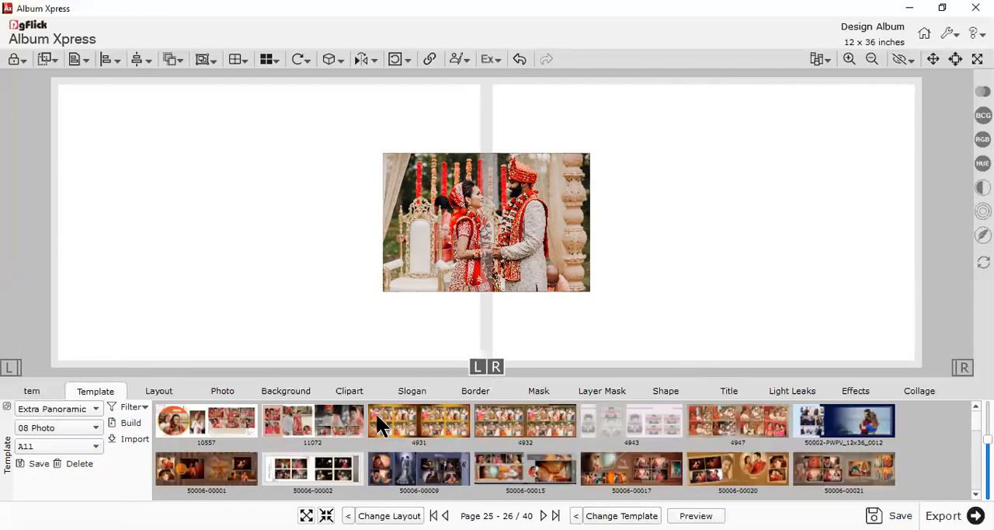
Spread out the stacked photos across the Page 25 - 26 spread and try template 4947 on them
{"action": "left_click_drag", "start_coordinate": [473, 222], "coordinate": [241, 264]}
{"action": "left_click", "coordinate": [557, 264]}
{"action": "left_click_drag", "start_coordinate": [562, 274], "coordinate": [769, 279]}
{"action": "left_click", "coordinate": [588, 264]}
{"action": "left_click", "coordinate": [716, 424]}
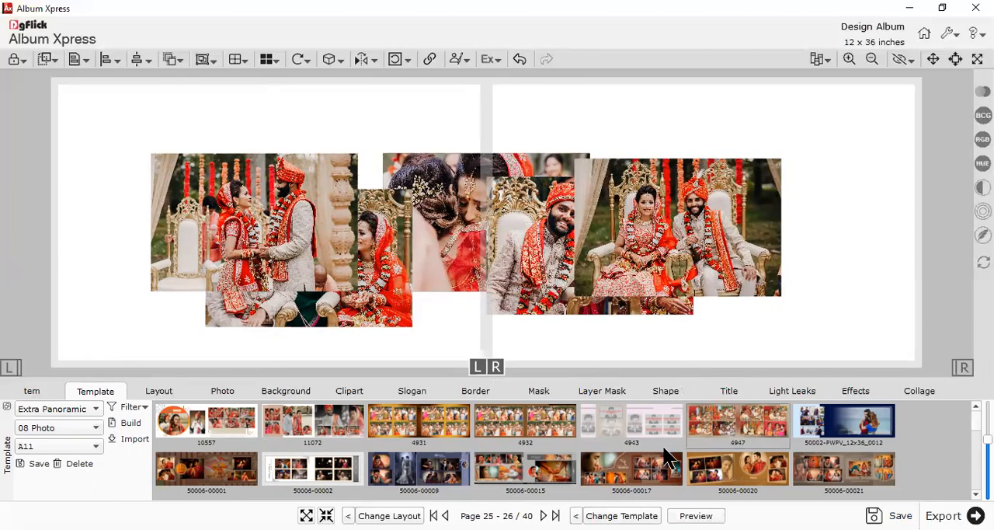
{"action": "scroll", "coordinate": [645, 449], "scroll_direction": "down", "scroll_amount": 5}
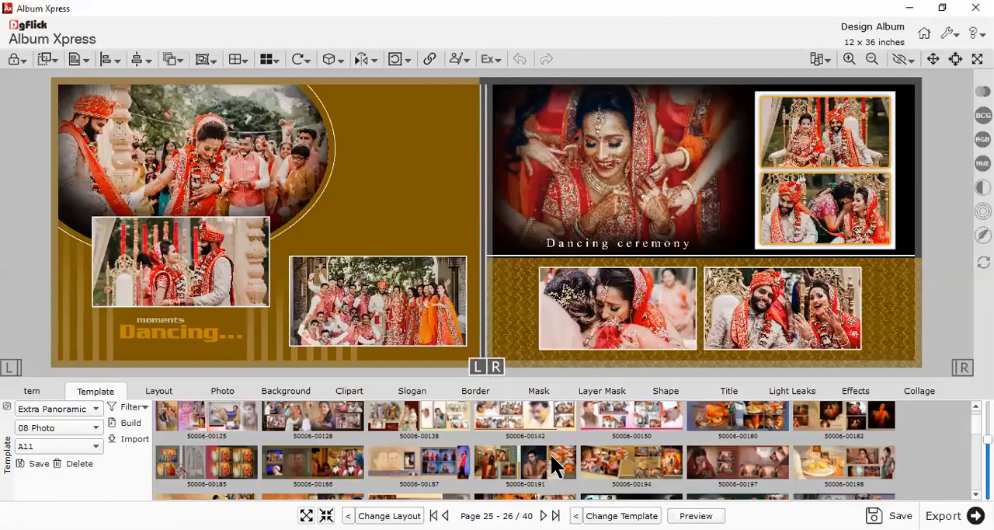
{"action": "scroll", "coordinate": [510, 474], "scroll_direction": "down", "scroll_amount": 5}
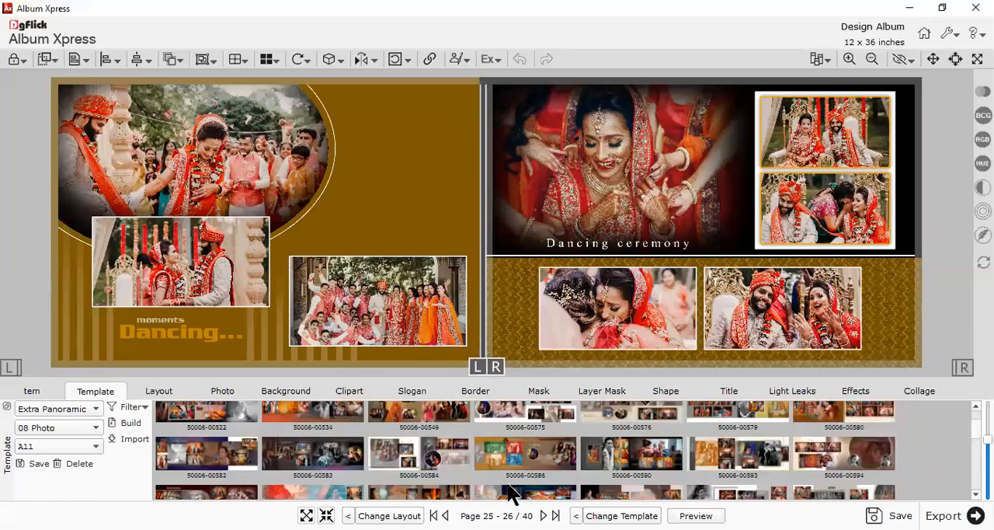
{"action": "left_click", "coordinate": [417, 463]}
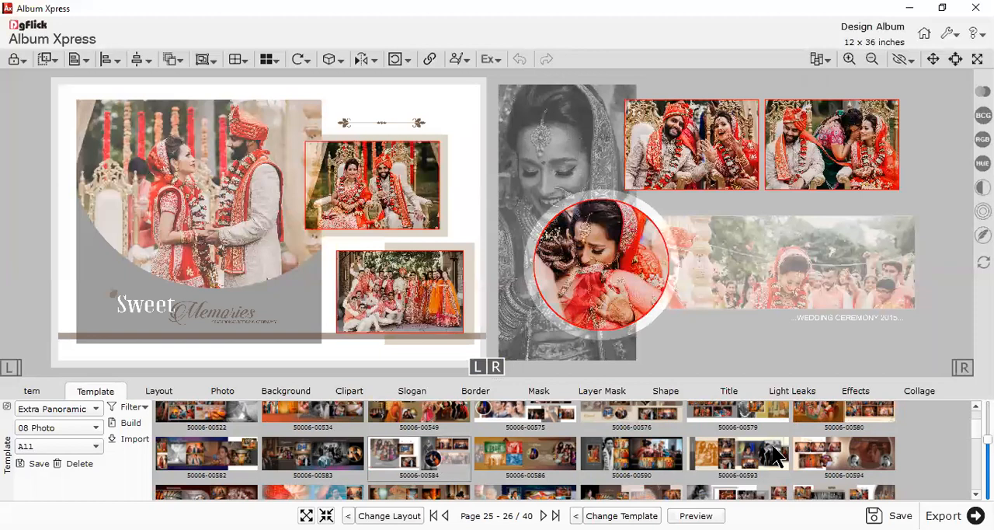
{"action": "left_click", "coordinate": [825, 412]}
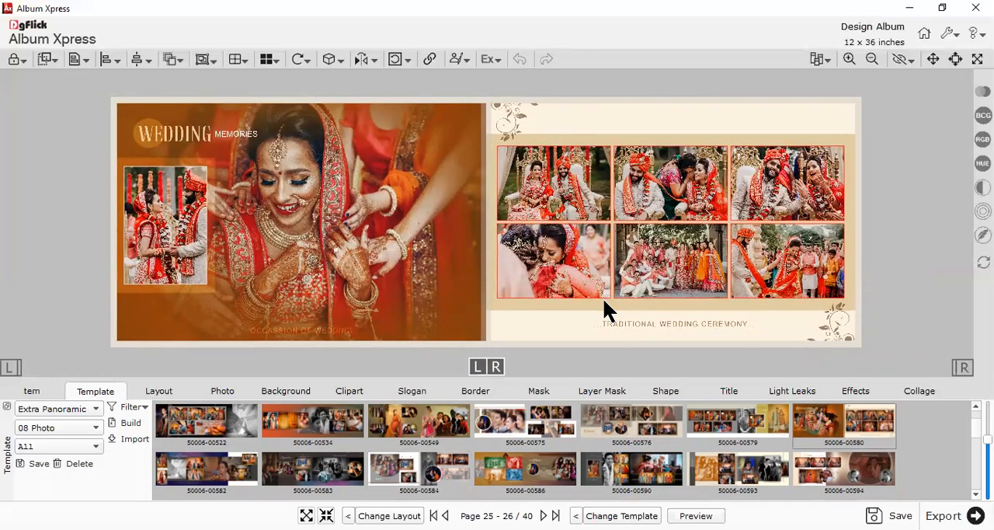
Try the beige, pale yellow and dark brown backgrounds from 1 SS (3) on the Page 25 - 26 spread and apply the grey one
{"action": "left_click", "coordinate": [286, 390]}
{"action": "scroll", "coordinate": [465, 483], "scroll_direction": "up", "scroll_amount": 1}
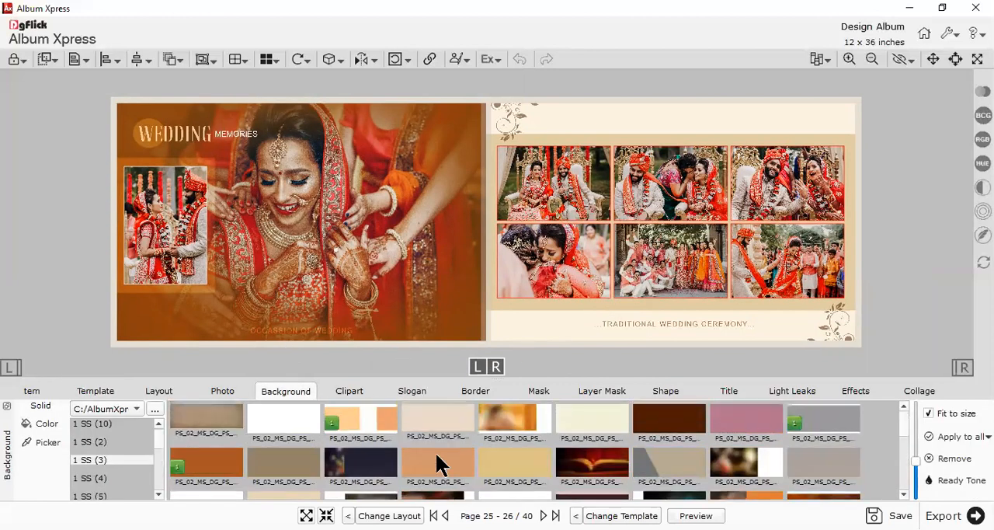
{"action": "left_click", "coordinate": [360, 414]}
{"action": "left_click", "coordinate": [431, 423]}
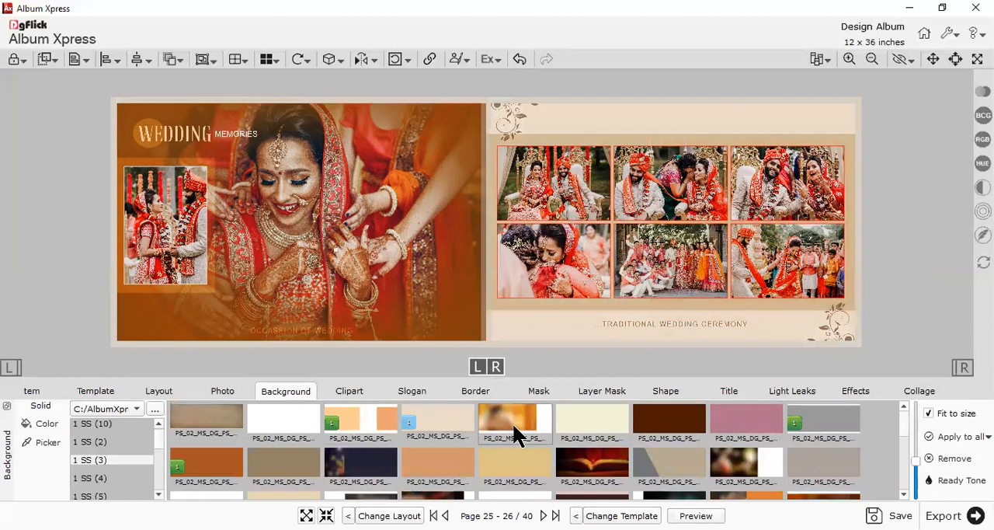
{"action": "left_click", "coordinate": [512, 423]}
{"action": "left_click", "coordinate": [561, 430]}
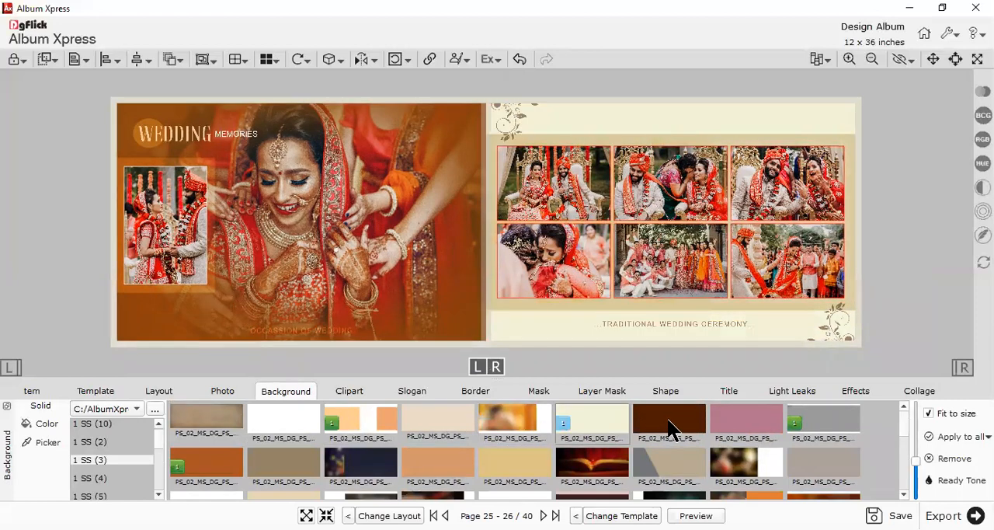
{"action": "left_click", "coordinate": [670, 427]}
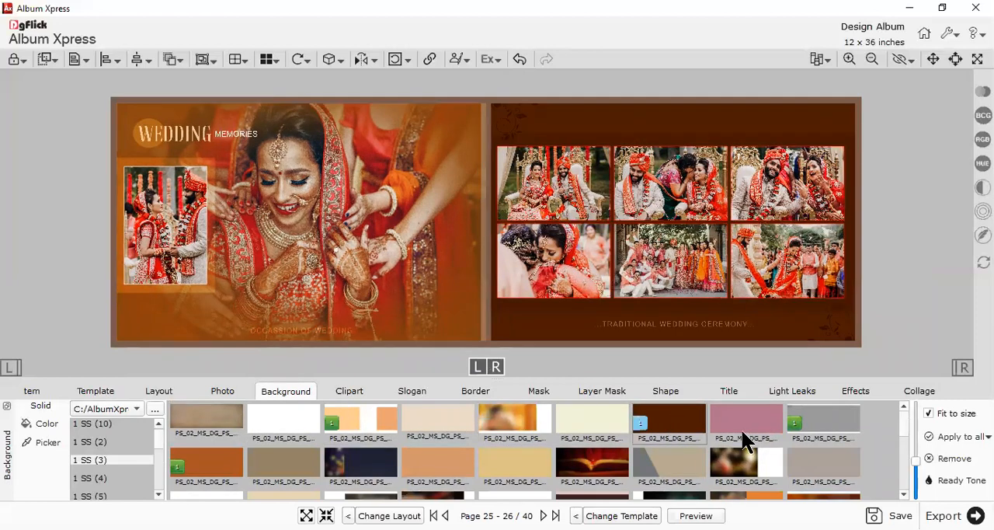
{"action": "left_click", "coordinate": [815, 420]}
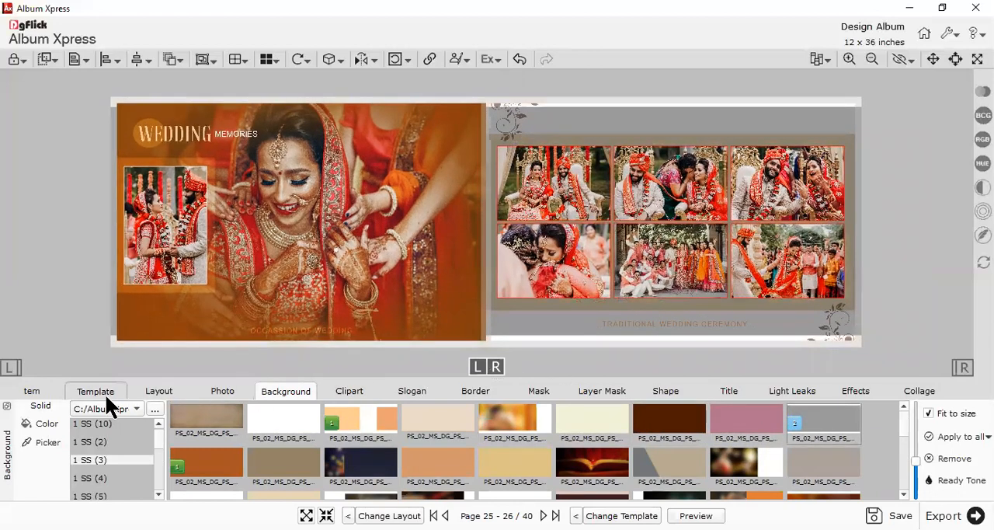
Open the blank Page 27 - 28 spread, add Photo_25 and Photo_23, and move them apart
{"action": "left_click", "coordinate": [39, 390]}
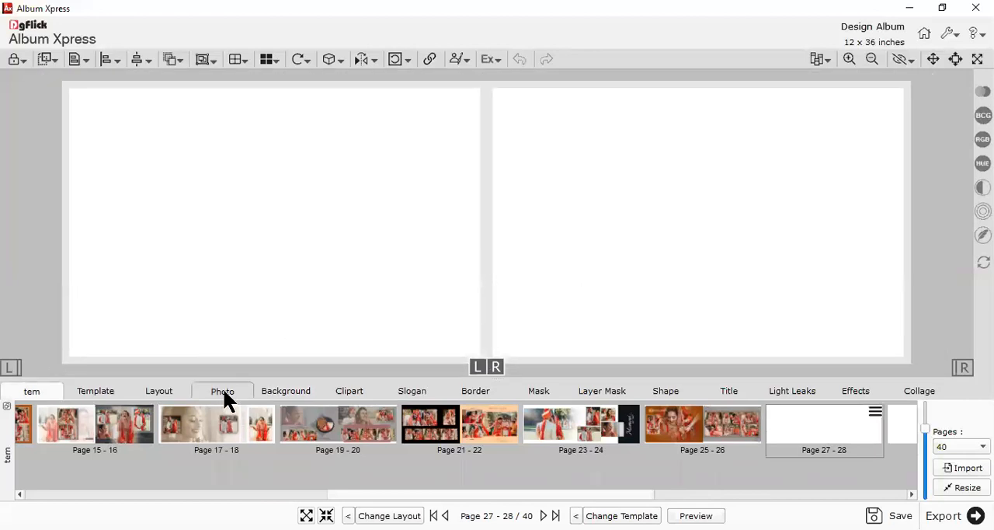
{"action": "left_click", "coordinate": [223, 391]}
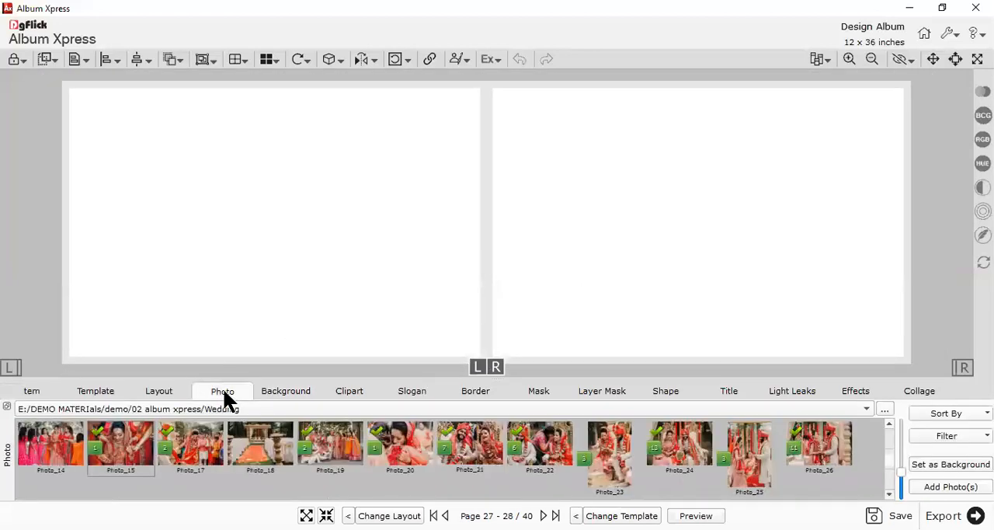
{"action": "left_click_drag", "start_coordinate": [581, 483], "coordinate": [186, 435]}
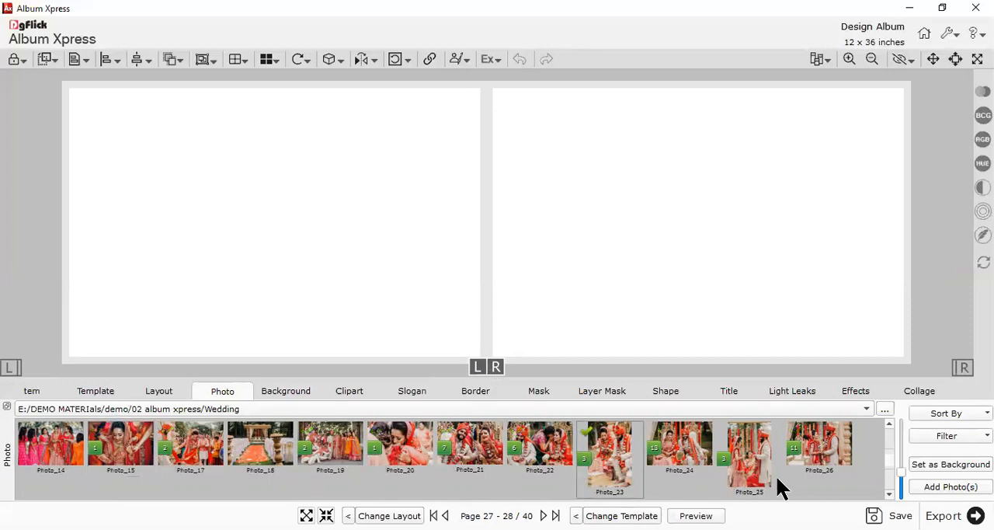
{"action": "left_click", "coordinate": [751, 460]}
{"action": "double_click", "coordinate": [618, 459]}
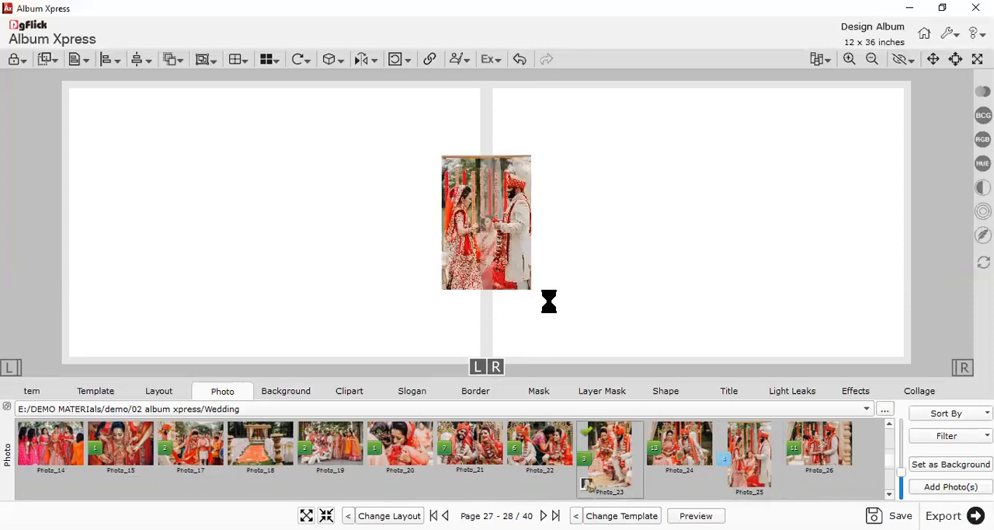
{"action": "left_click_drag", "start_coordinate": [497, 255], "coordinate": [344, 243]}
{"action": "left_click_drag", "start_coordinate": [524, 242], "coordinate": [657, 222]}
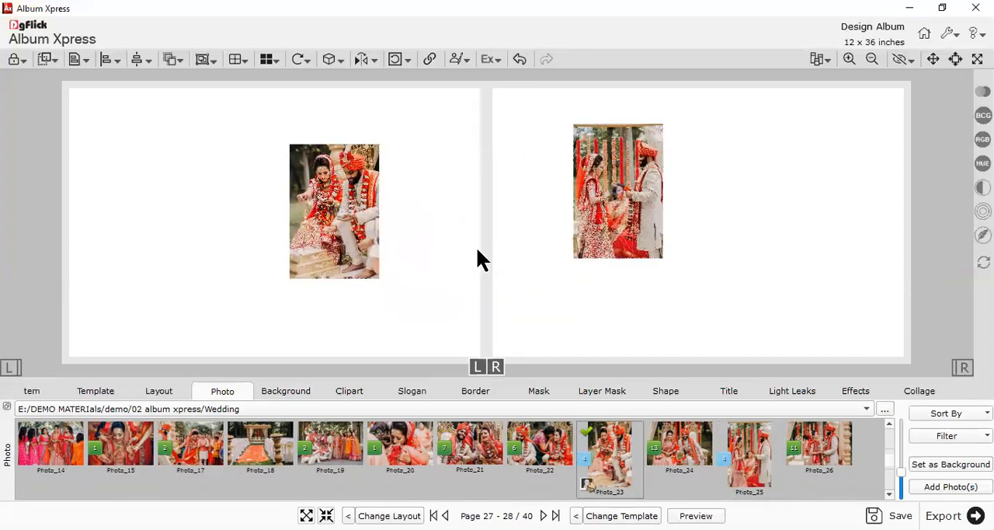
Add Photo_24 and Photo_22 to the Page 27 - 28 spread and line up the four photos across it
{"action": "double_click", "coordinate": [688, 457]}
{"action": "left_click_drag", "start_coordinate": [565, 466], "coordinate": [805, 280]}
{"action": "left_click_drag", "start_coordinate": [731, 327], "coordinate": [193, 211]}
{"action": "left_click", "coordinate": [483, 261]}
{"action": "left_click_drag", "start_coordinate": [588, 255], "coordinate": [437, 266]}
{"action": "left_click_drag", "start_coordinate": [256, 241], "coordinate": [683, 252]}
{"action": "left_click_drag", "start_coordinate": [830, 271], "coordinate": [836, 236]}
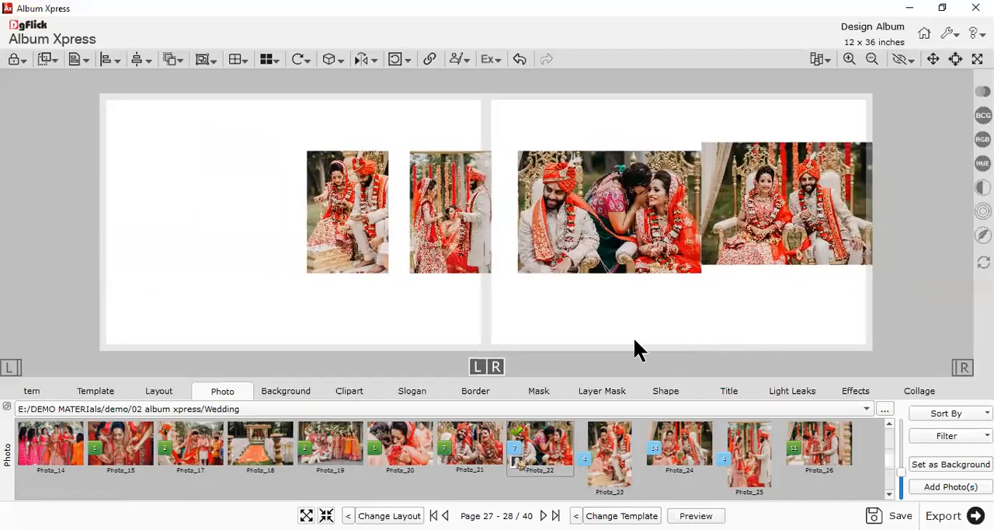
Filter the Extra Panoramic templates to 04 Photo designs with the 2H X 2V Photo arrangement
{"action": "left_click", "coordinate": [108, 391]}
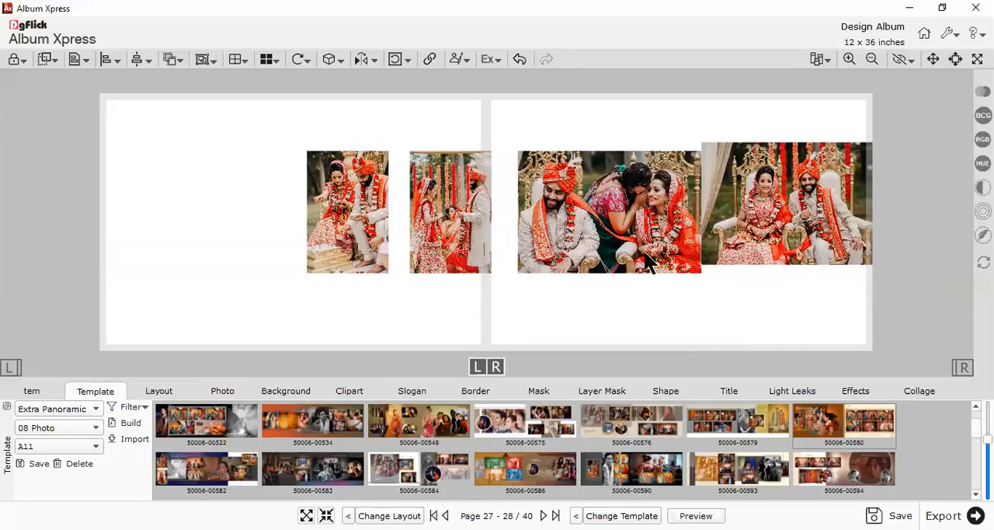
{"action": "left_click_drag", "start_coordinate": [803, 284], "coordinate": [367, 202]}
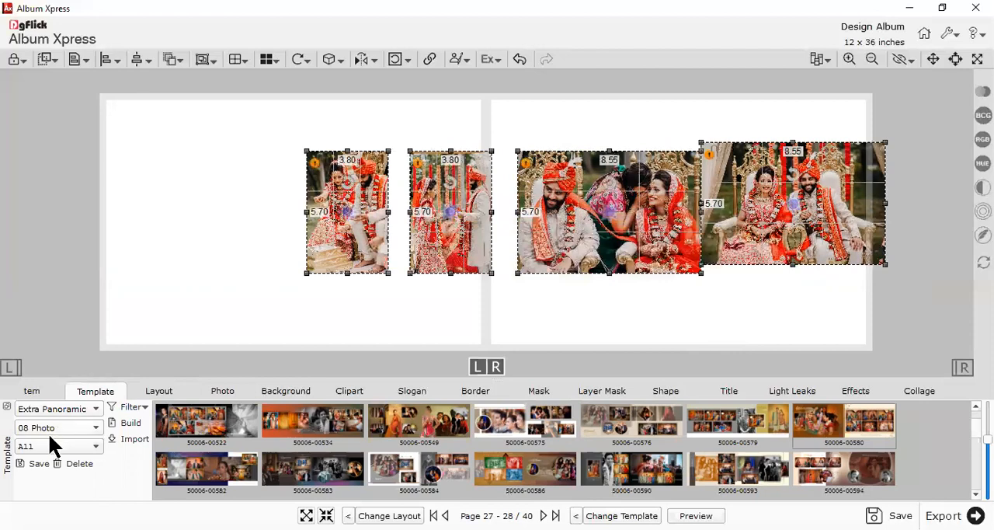
{"action": "left_click", "coordinate": [42, 425]}
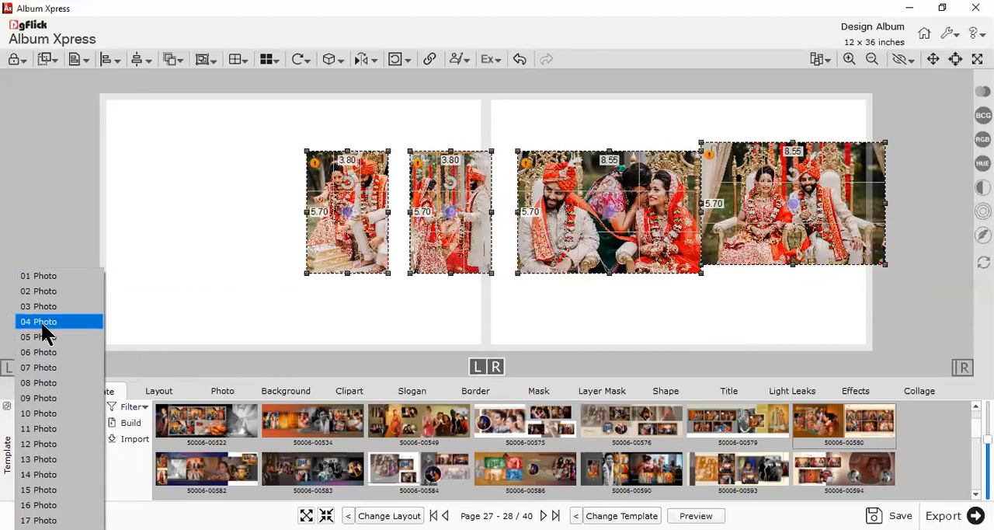
{"action": "left_click", "coordinate": [146, 315]}
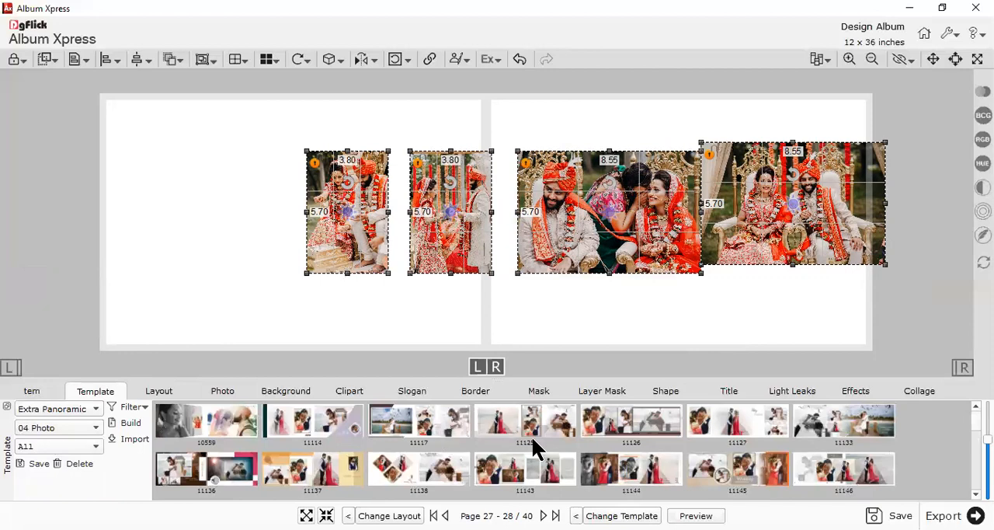
{"action": "left_click", "coordinate": [29, 445]}
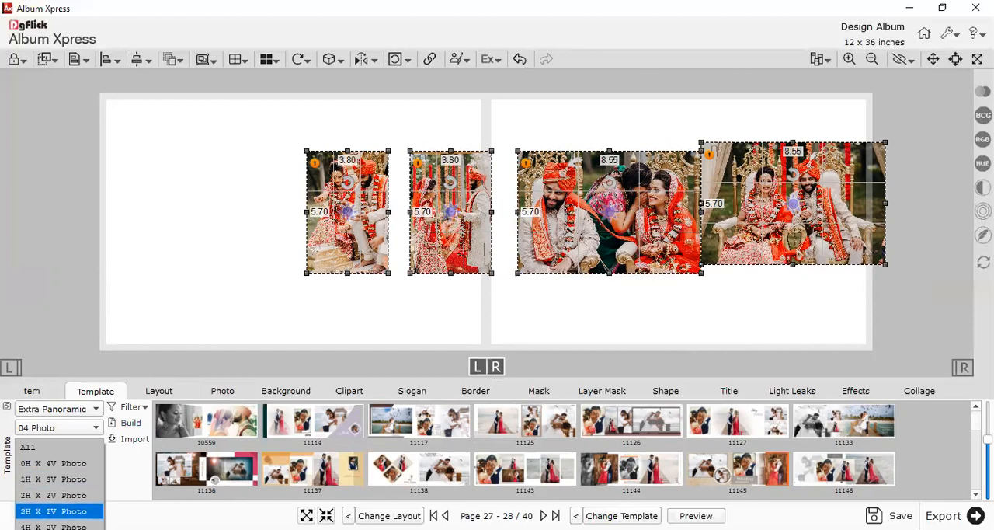
{"action": "left_click", "coordinate": [51, 494]}
{"action": "left_click", "coordinate": [44, 427]}
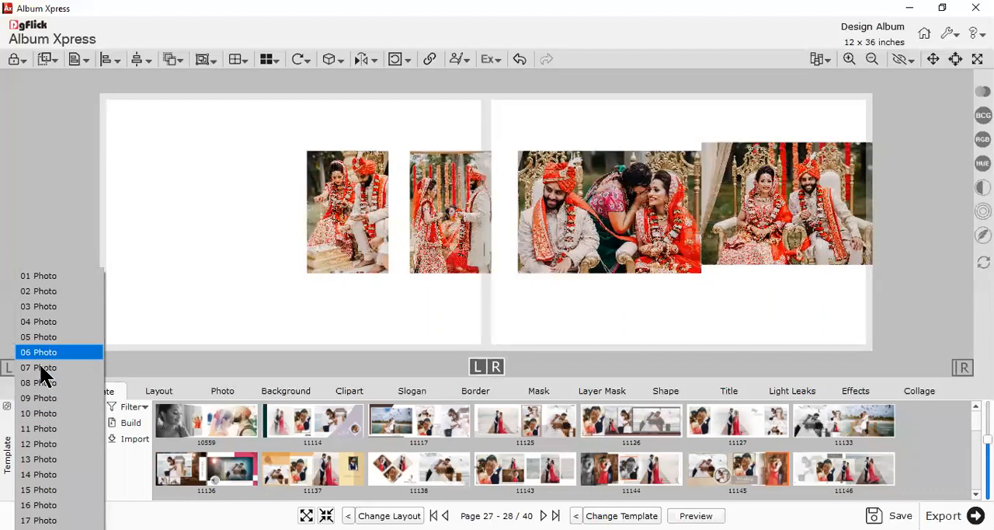
{"action": "left_click", "coordinate": [43, 320]}
{"action": "left_click", "coordinate": [59, 444]}
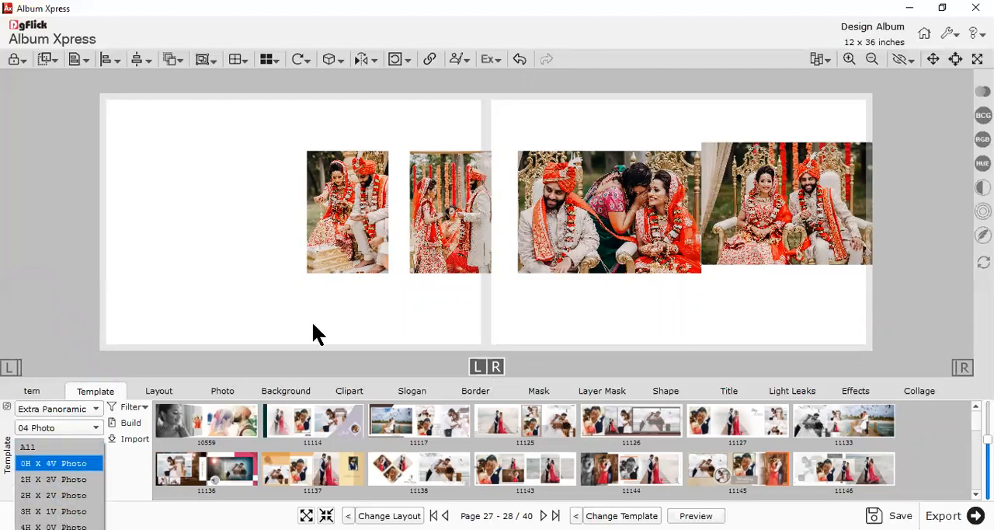
{"action": "left_click", "coordinate": [52, 495]}
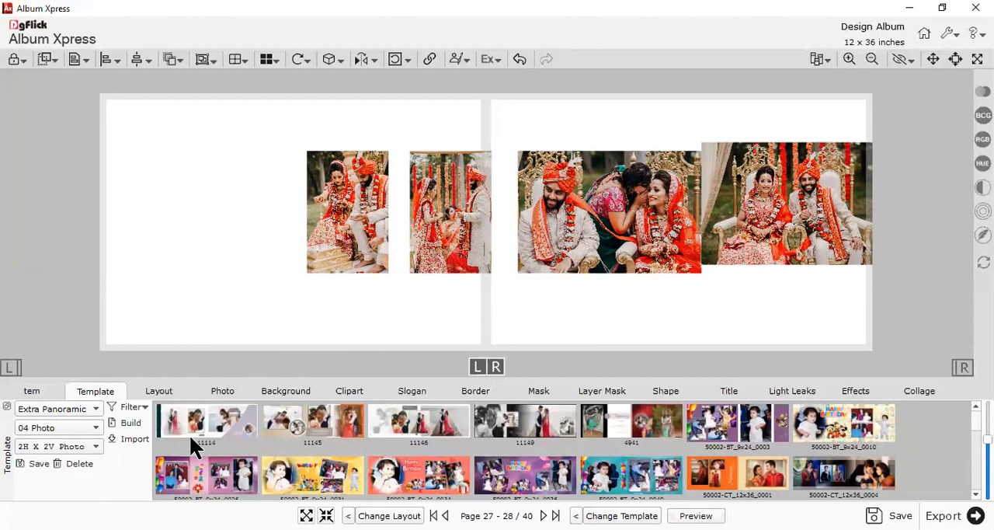
Try template 11149 on the Page 27 - 28 spread and inspect its photos
{"action": "scroll", "coordinate": [543, 465], "scroll_direction": "down", "scroll_amount": 3}
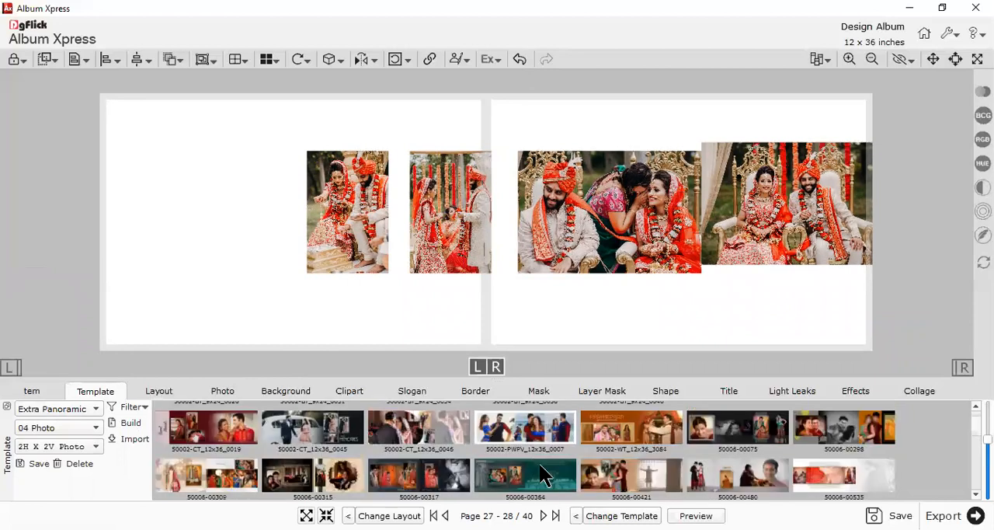
{"action": "scroll", "coordinate": [577, 473], "scroll_direction": "up", "scroll_amount": 3}
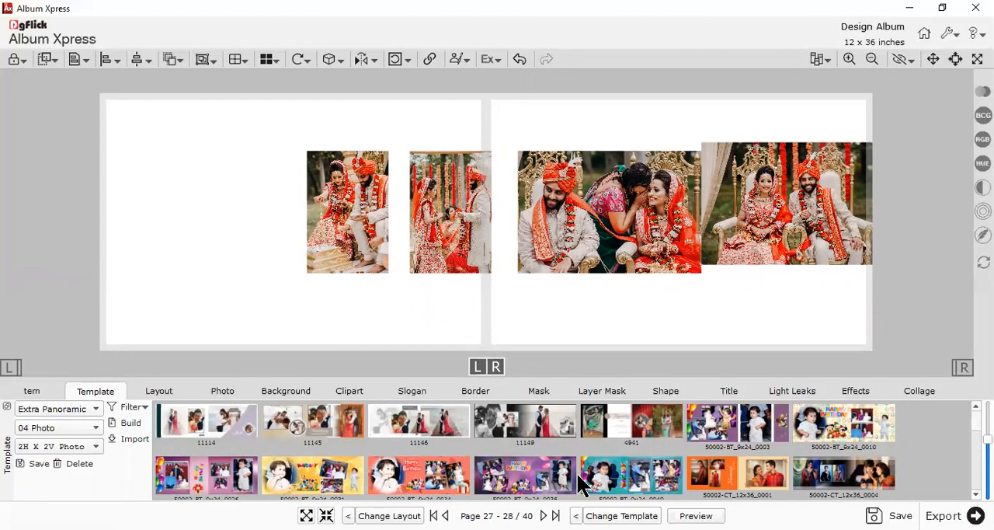
{"action": "left_click", "coordinate": [562, 437]}
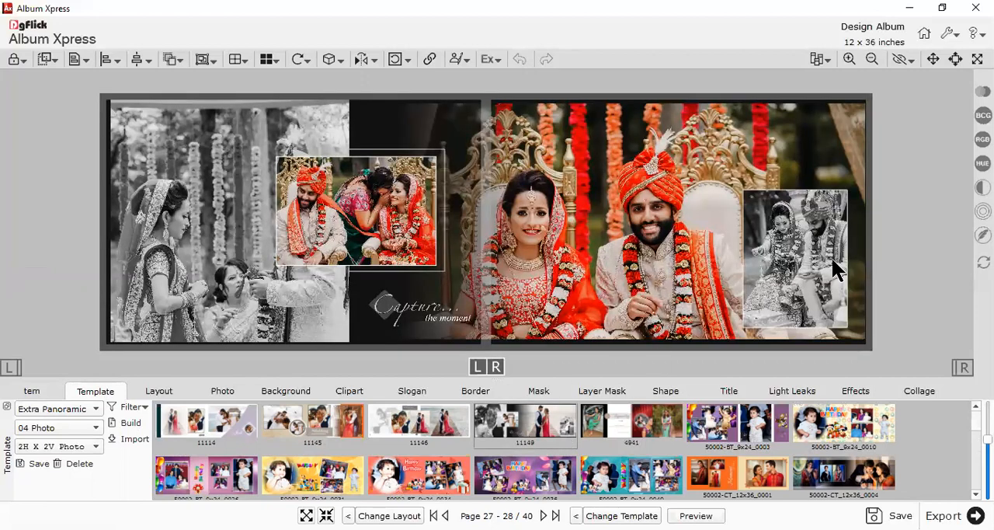
{"action": "left_click", "coordinate": [349, 262]}
{"action": "left_click", "coordinate": [517, 262]}
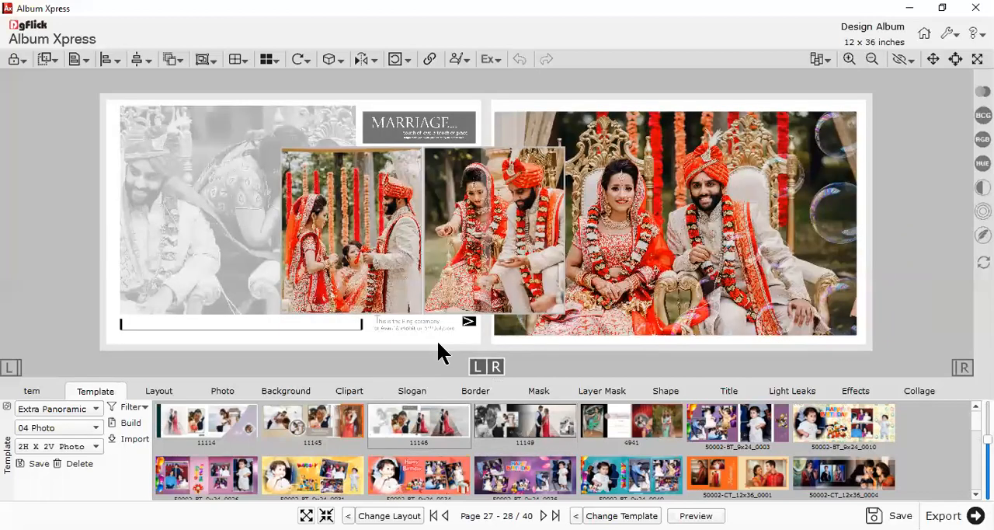
Try template 11146 on the Page 27 - 28 spread and inspect its photos
{"action": "left_click", "coordinate": [466, 229]}
{"action": "left_click", "coordinate": [367, 237]}
{"action": "left_click", "coordinate": [264, 245]}
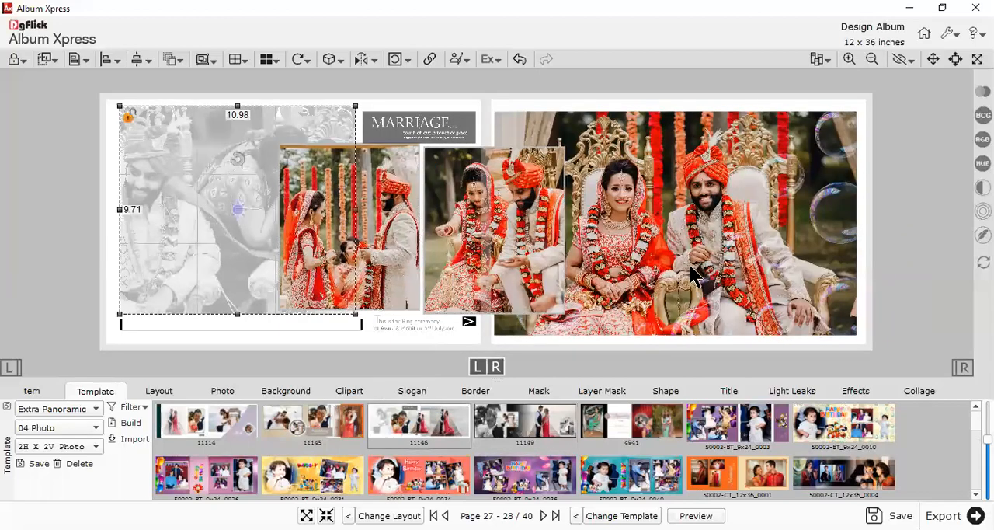
{"action": "left_click", "coordinate": [681, 281]}
Try templates 11145, 11114 and 50002-BT_9x24_0003 on the Page 27 - 28 spread
{"action": "left_click", "coordinate": [309, 429]}
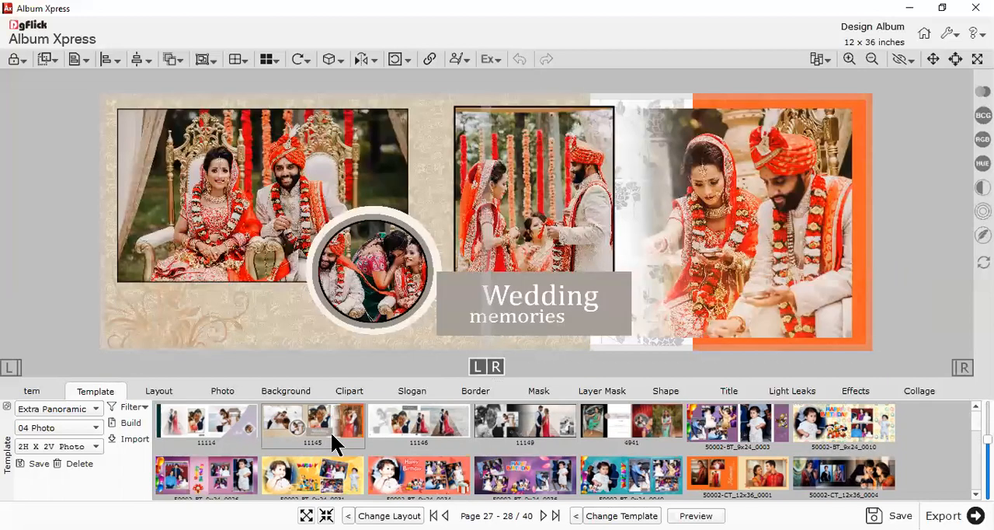
{"action": "left_click", "coordinate": [208, 424]}
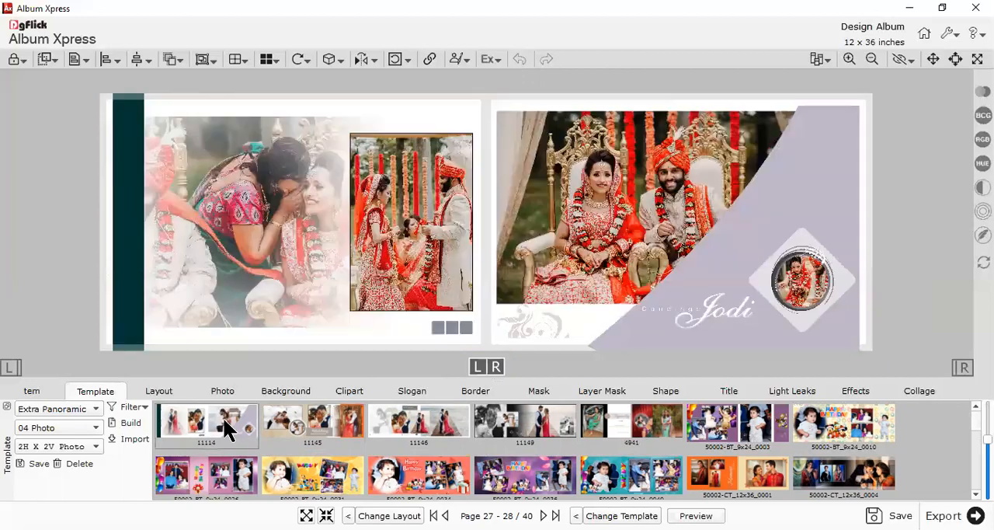
{"action": "left_click", "coordinate": [731, 429]}
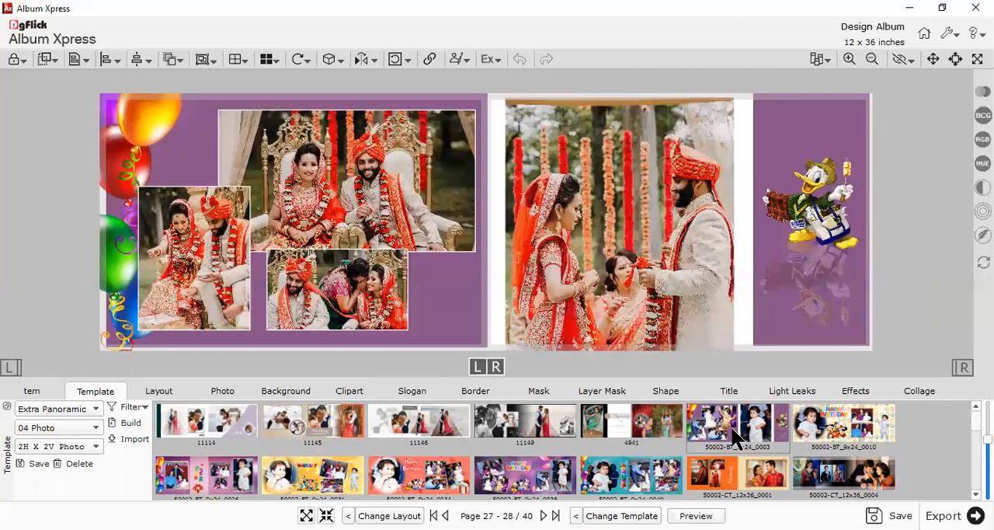
Apply template 50002-CT_12x36_0045 to the Page 27 - 28 spread and reposition the large seated couple photo within its frame
{"action": "scroll", "coordinate": [731, 425], "scroll_direction": "down", "scroll_amount": 3}
{"action": "scroll", "coordinate": [652, 455], "scroll_direction": "up", "scroll_amount": 2}
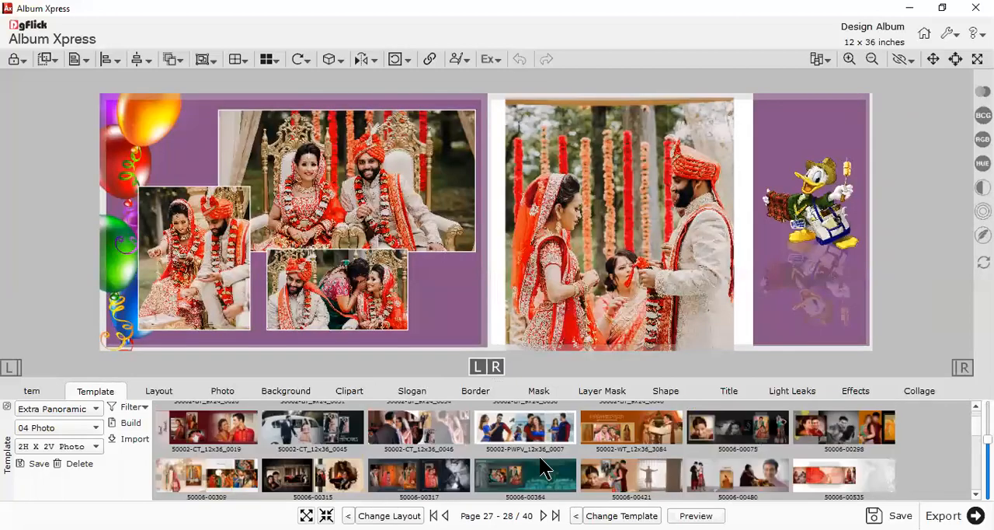
{"action": "left_click", "coordinate": [303, 448]}
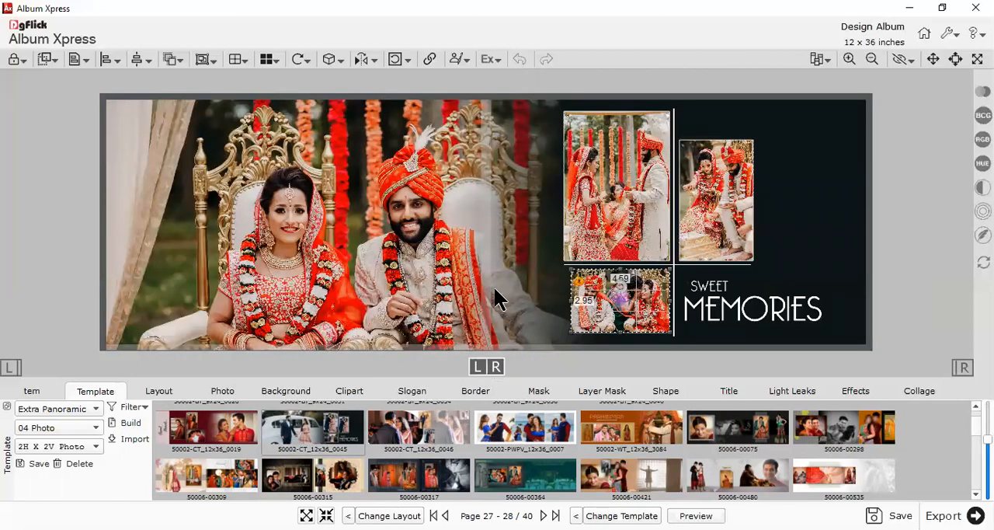
{"action": "scroll", "coordinate": [852, 220], "scroll_direction": "down", "scroll_amount": 1}
{"action": "left_click_drag", "start_coordinate": [431, 252], "coordinate": [307, 170]}
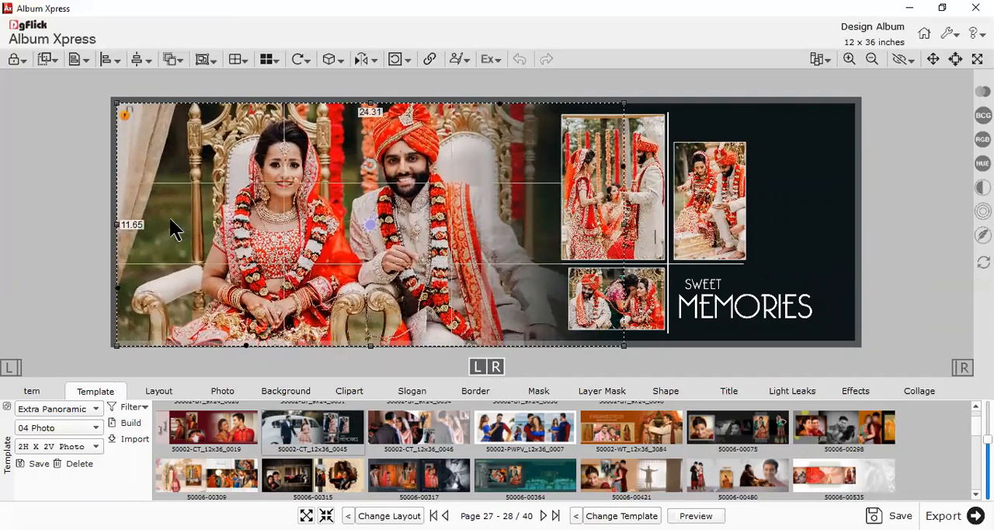
{"action": "left_click", "coordinate": [73, 231]}
Open the blank Page 29 - 30 spread, preview the finished spreads back to Page 23 - 24, and return to editing
{"action": "left_click", "coordinate": [33, 393]}
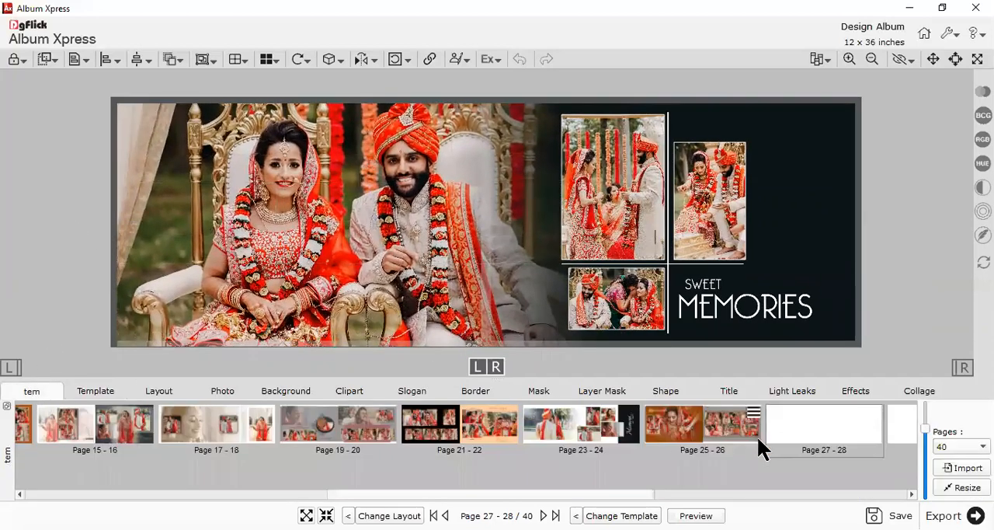
{"action": "left_click", "coordinate": [887, 430]}
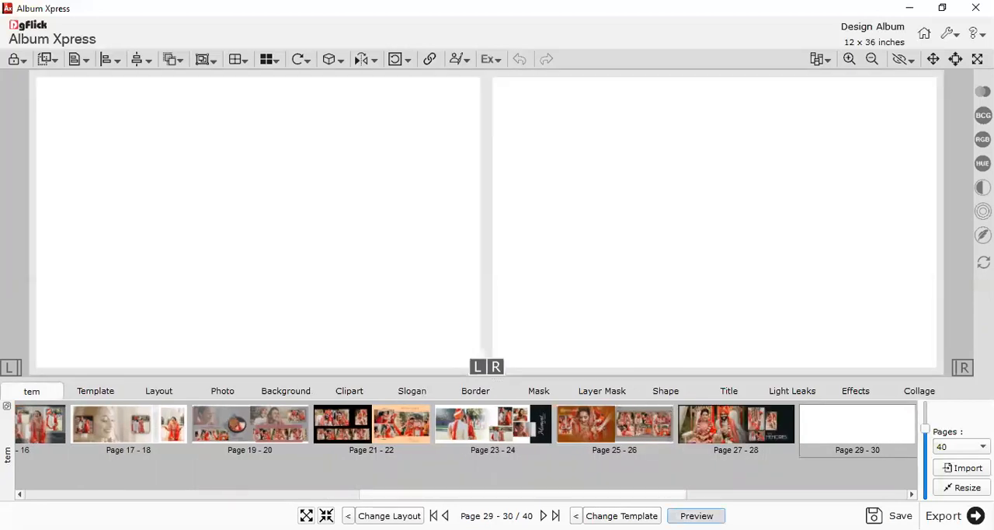
{"action": "left_click", "coordinate": [697, 515]}
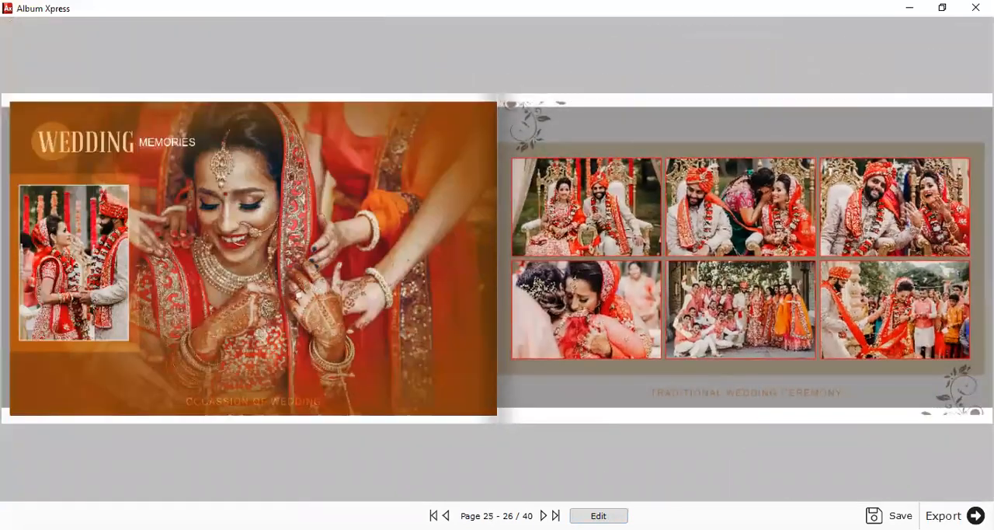
{"action": "key", "text": "Left"}
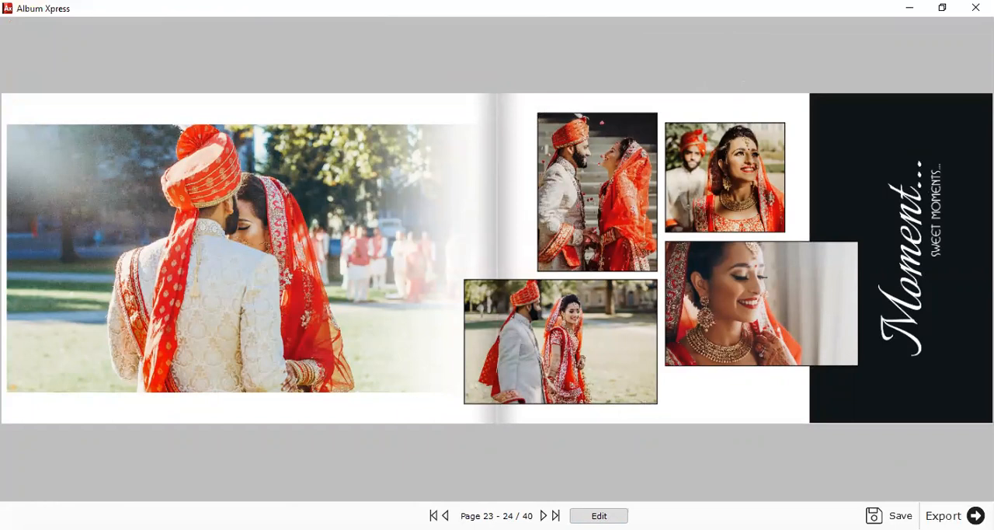
{"action": "left_click", "coordinate": [599, 515]}
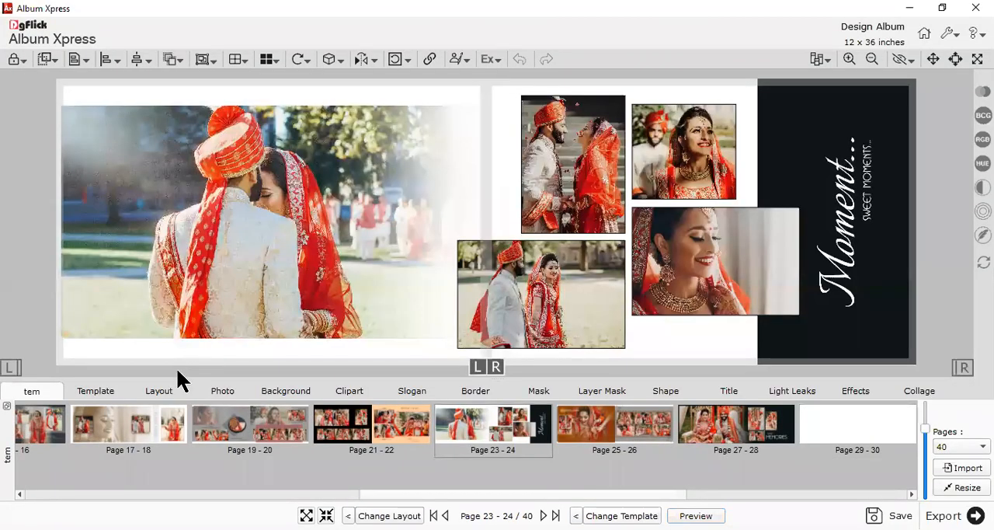
Go from the Page 23 - 24 spread to the blank Page 29 - 30 spread
{"action": "left_click", "coordinate": [108, 393]}
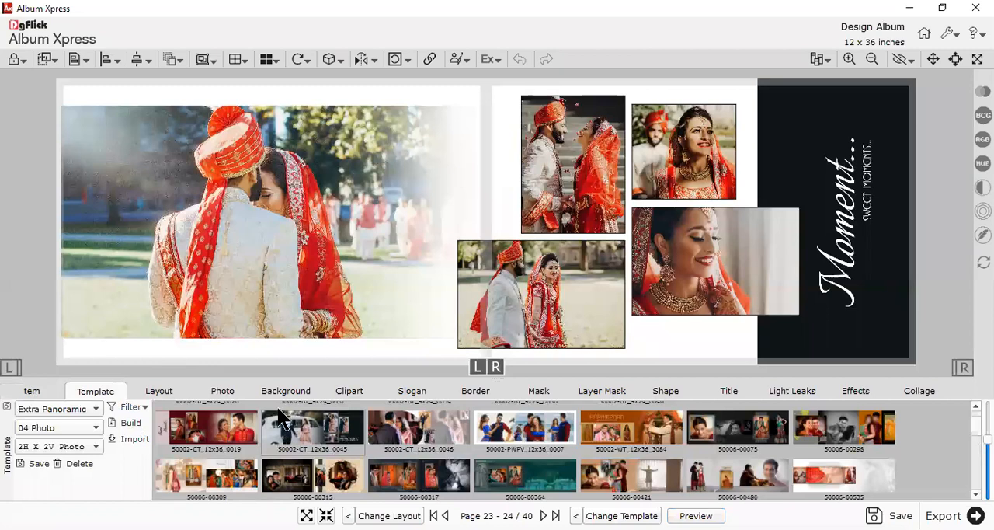
{"action": "left_click", "coordinate": [35, 391]}
{"action": "left_click", "coordinate": [841, 426]}
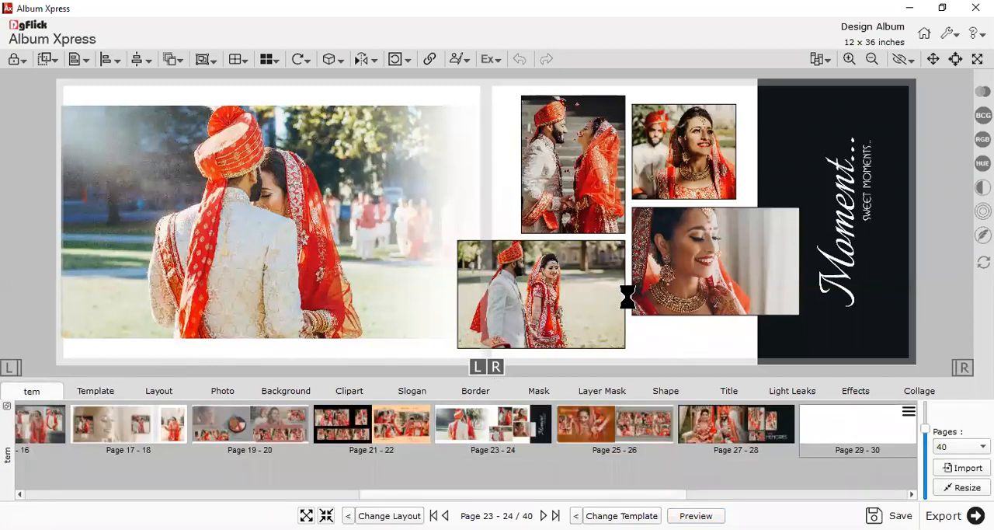